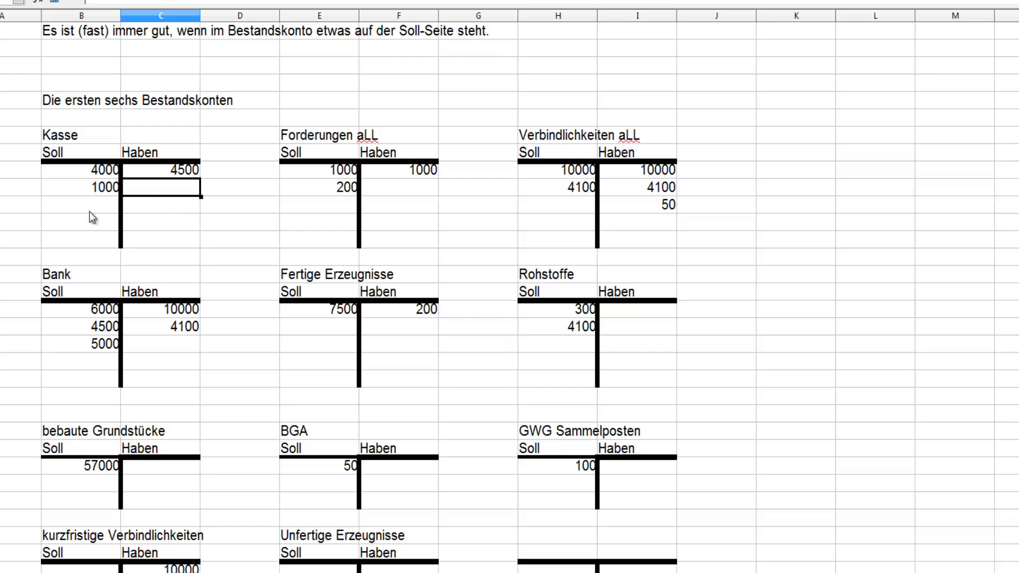
Total the Soll side of the Kasse account in B13 with the formula =B10+B9
left_click(79, 241)
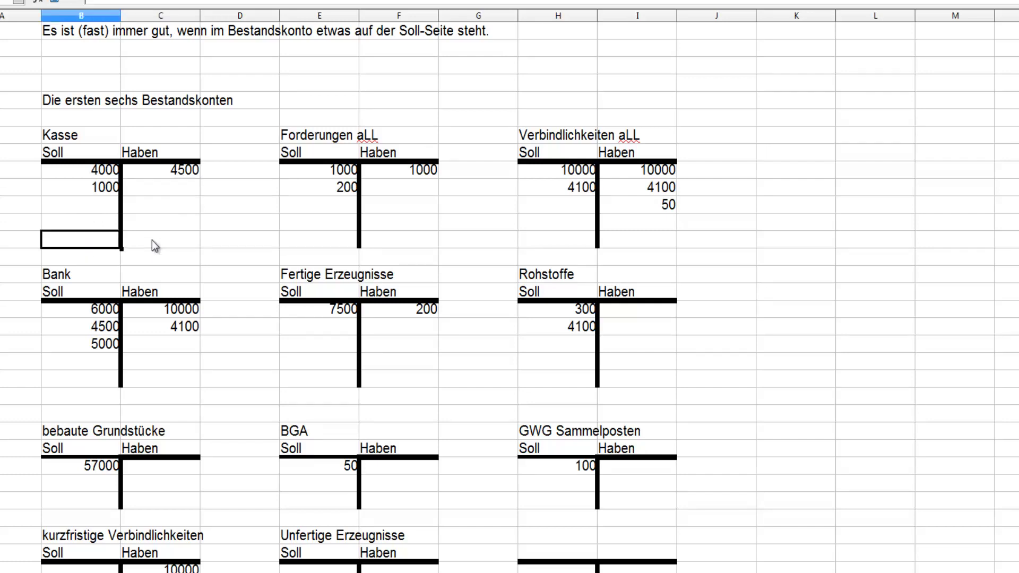
type("=")
key("Up")
key("Up")
key("Up")
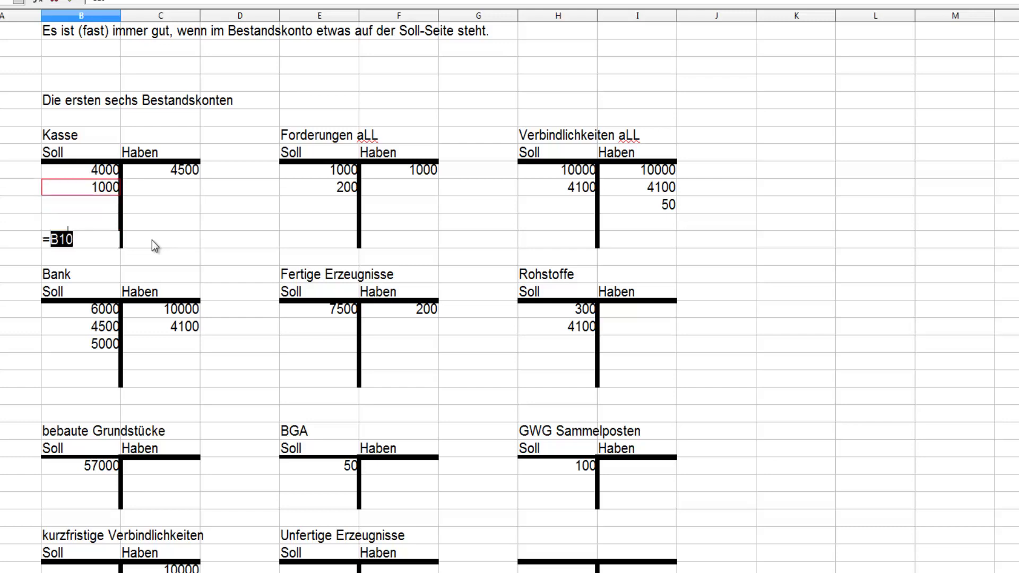
type("+")
key("Up")
key("Up")
key("Up")
key("Up")
key("Return")
key("Up")
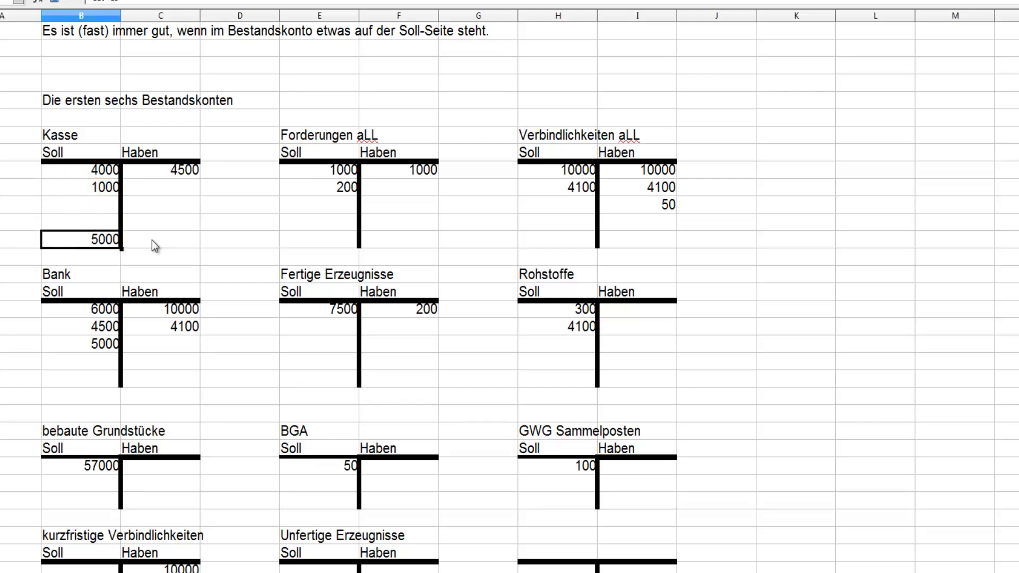
Total the Haben side of the Kasse account in C13 with the formula =C9+C12
key("Right")
type("=")
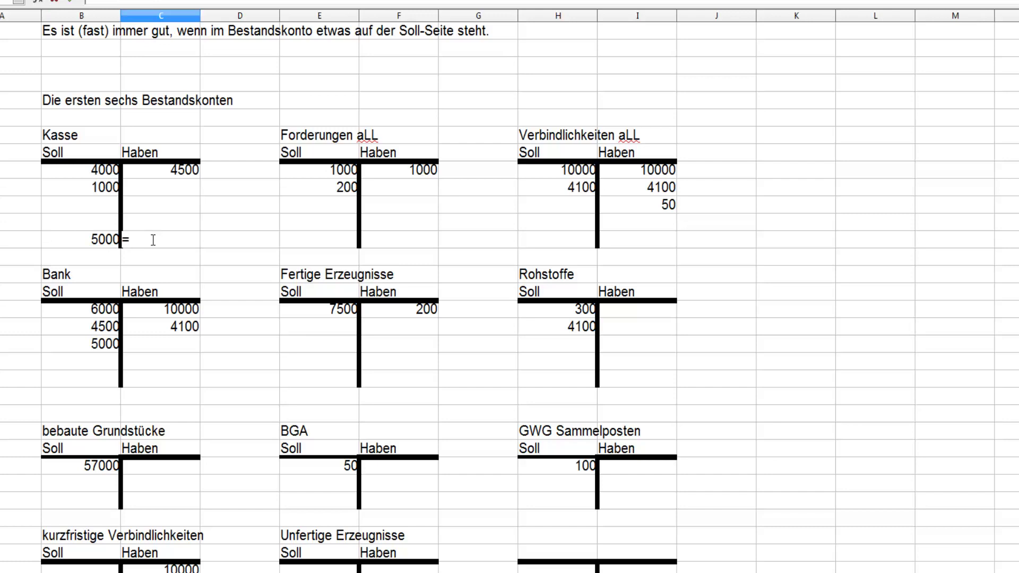
key("Up")
key("Up")
key("Up")
key("Up")
type("+")
key("Down")
key("Down")
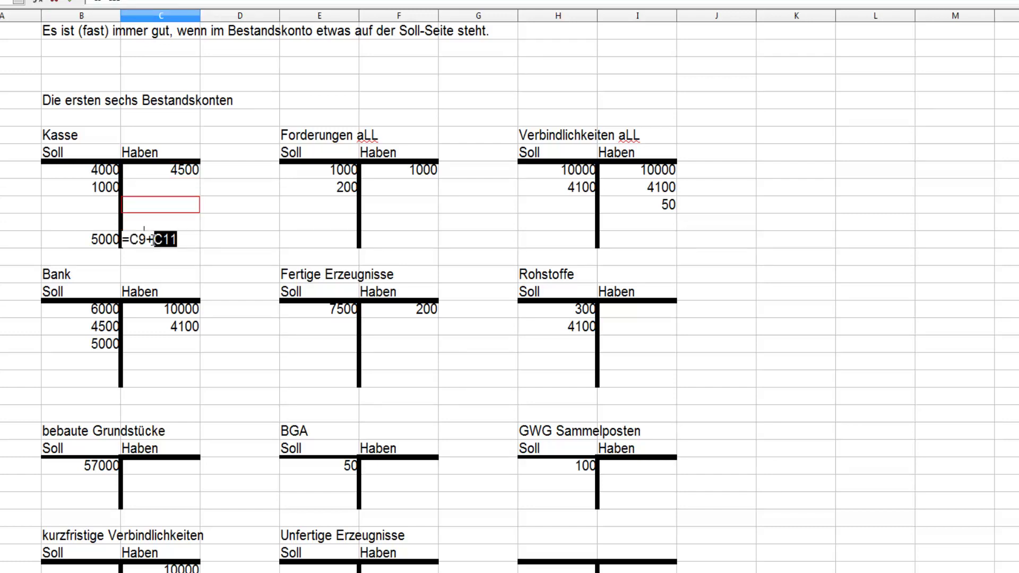
key("Down")
key("Return")
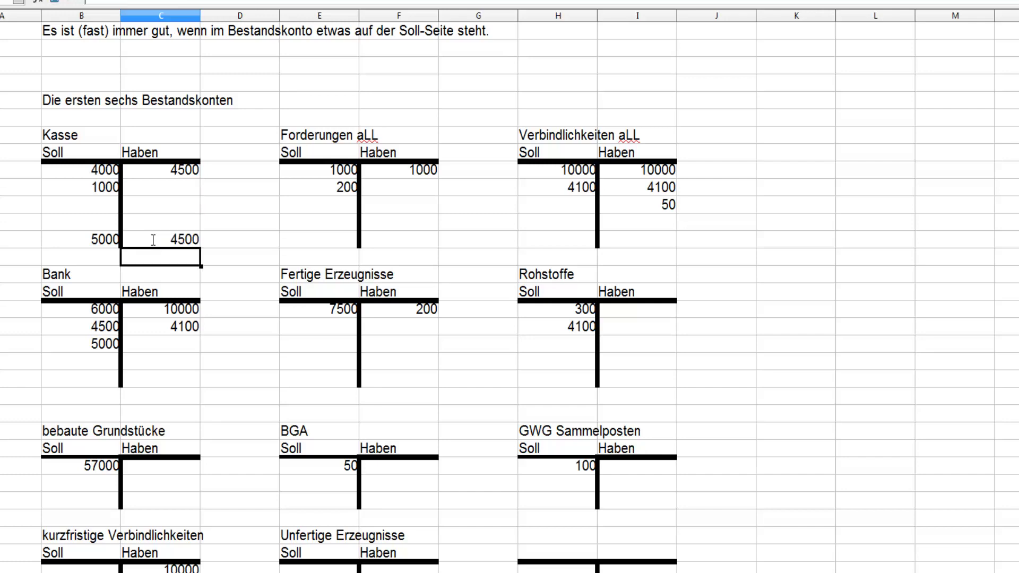
Enter the label Saldo in C11 and the balancing amount 500 below it on the Haben side of Kasse
key("Up")
key("Up")
key("Up")
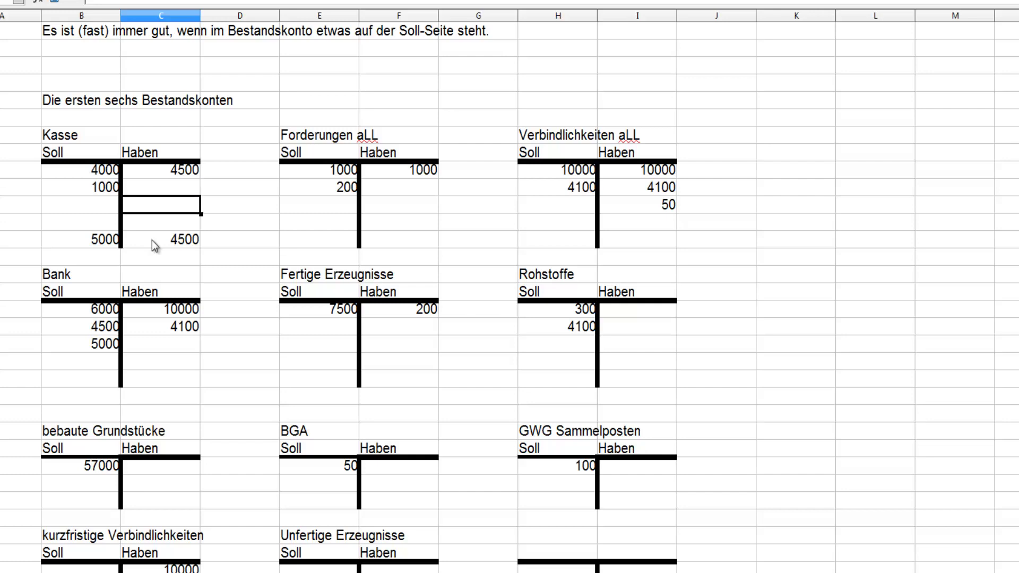
type("Saldo")
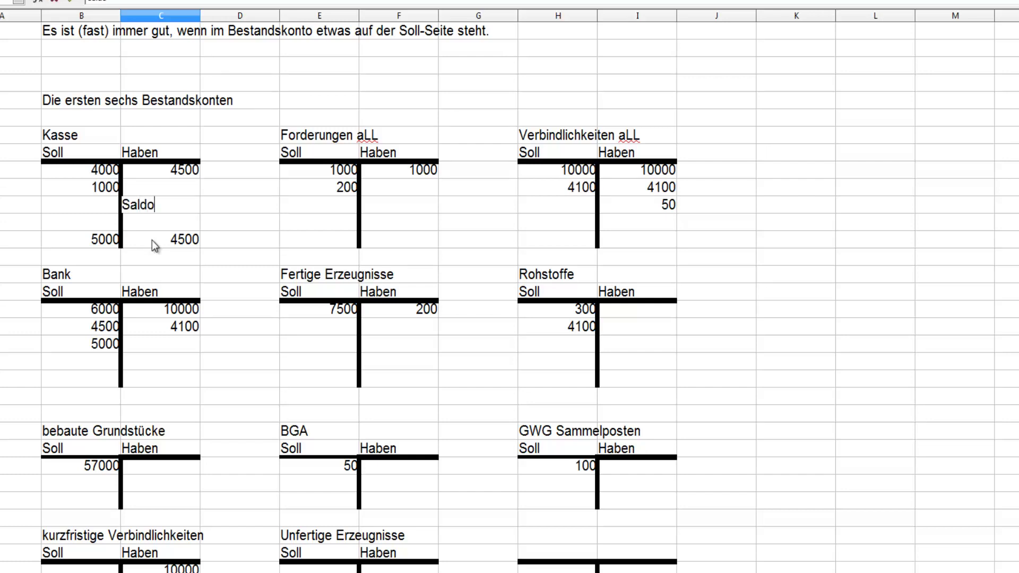
key("Return")
type("500")
key("Return")
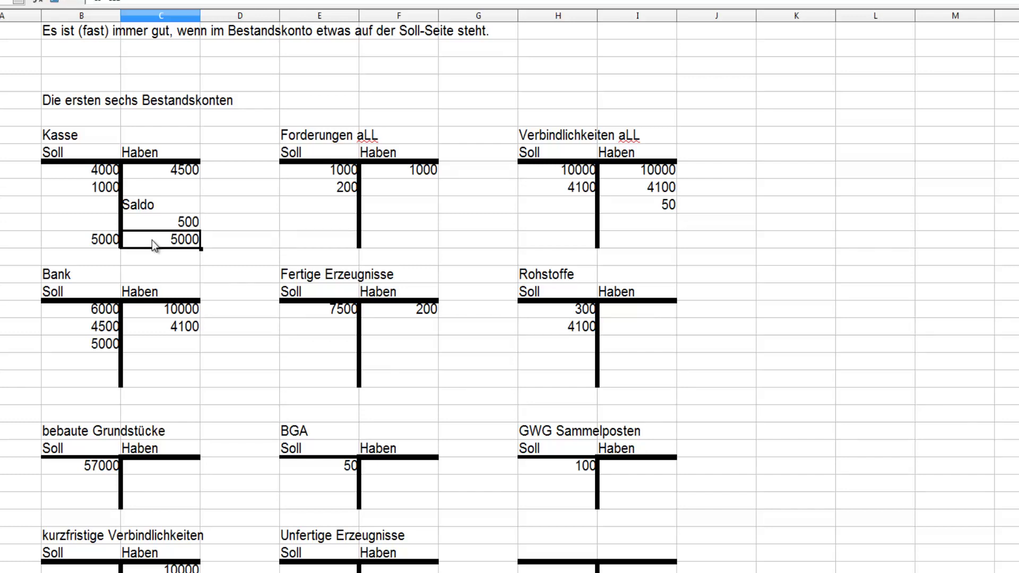
key("Left")
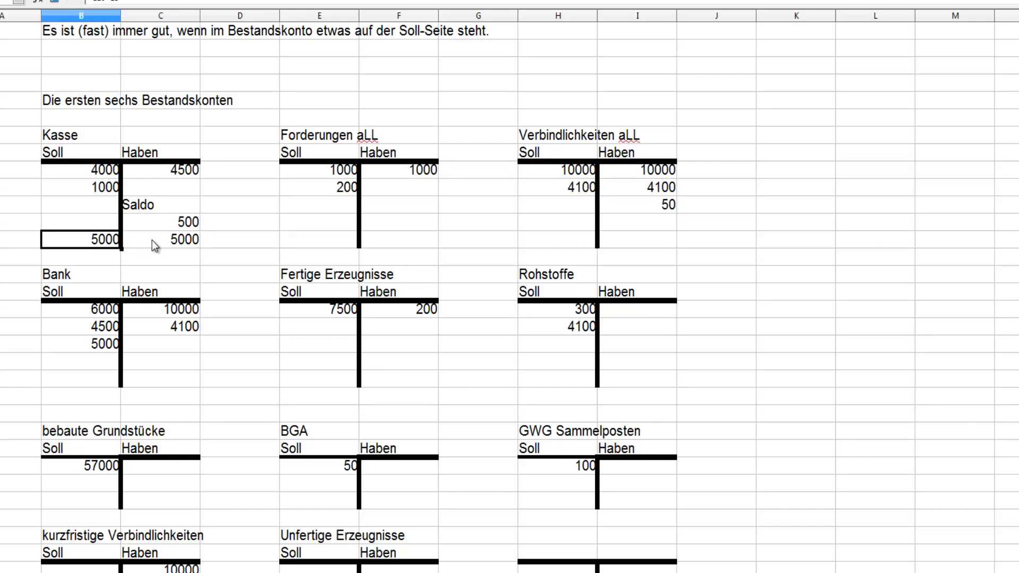
key("Right")
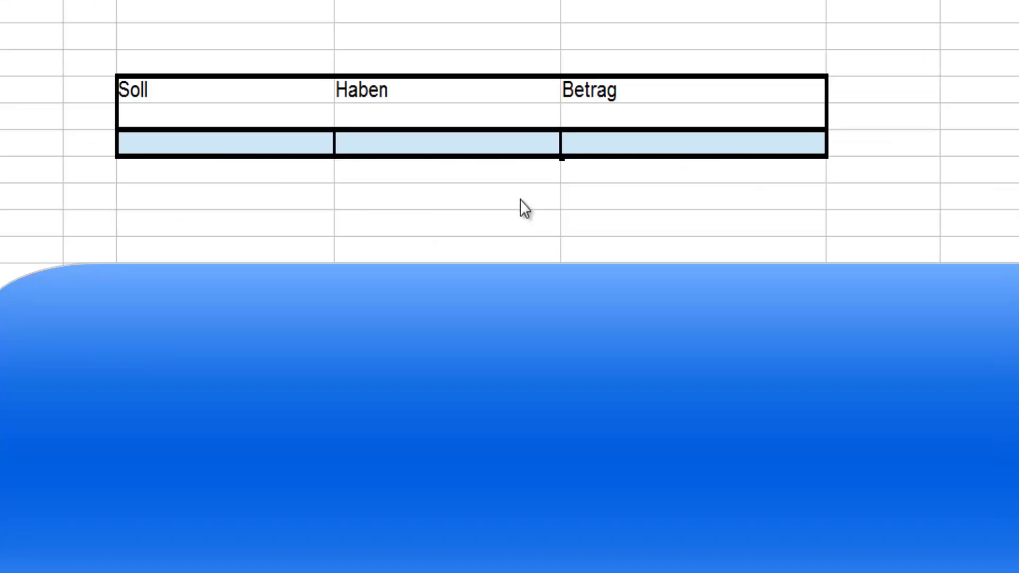
Enter Kasse under Haben and 500 under Betrag in the first booking record
type("Kasse")
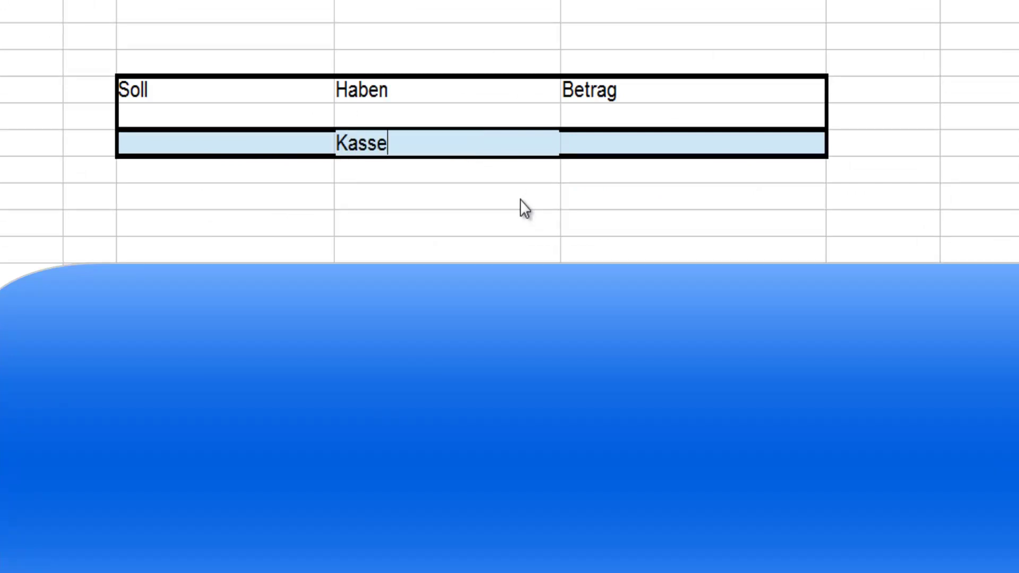
key("Return")
key("Up")
key("Right")
type("5")
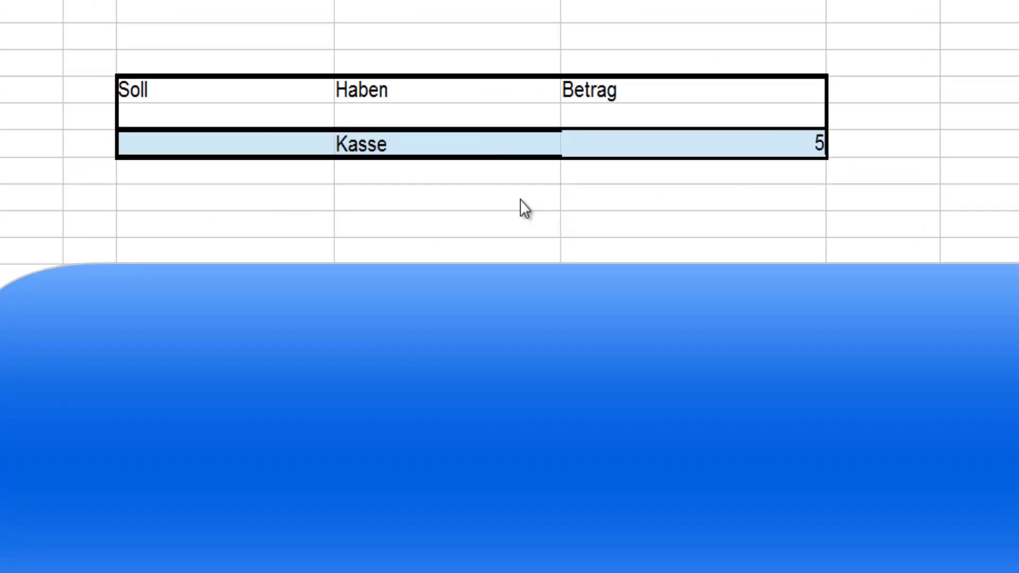
type("00,0")
key("BackSpace")
key("Return")
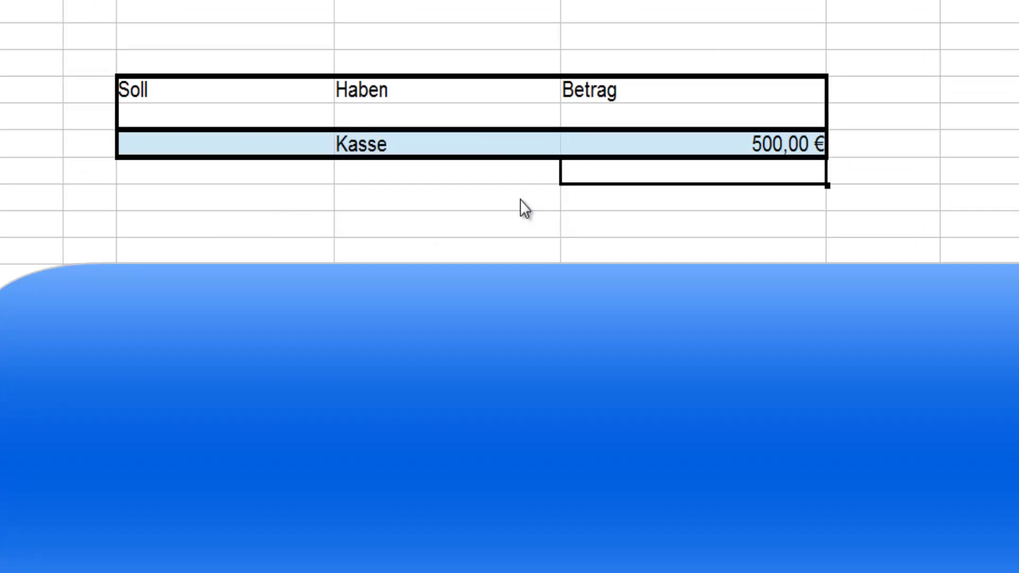
Enter Jahresabschlusskonto under Soll in the first booking record
key("Left")
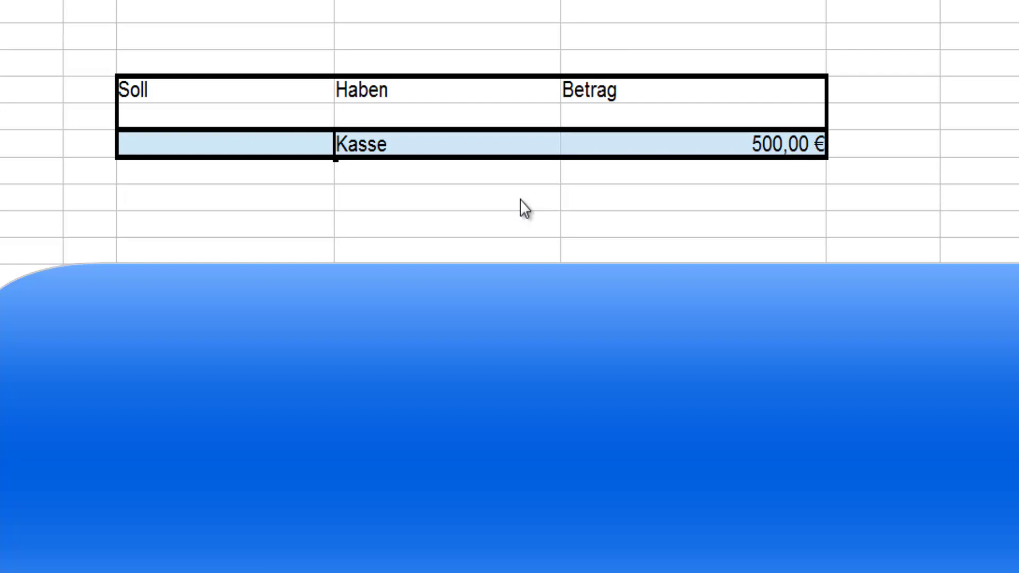
key("Left")
type("Jahre")
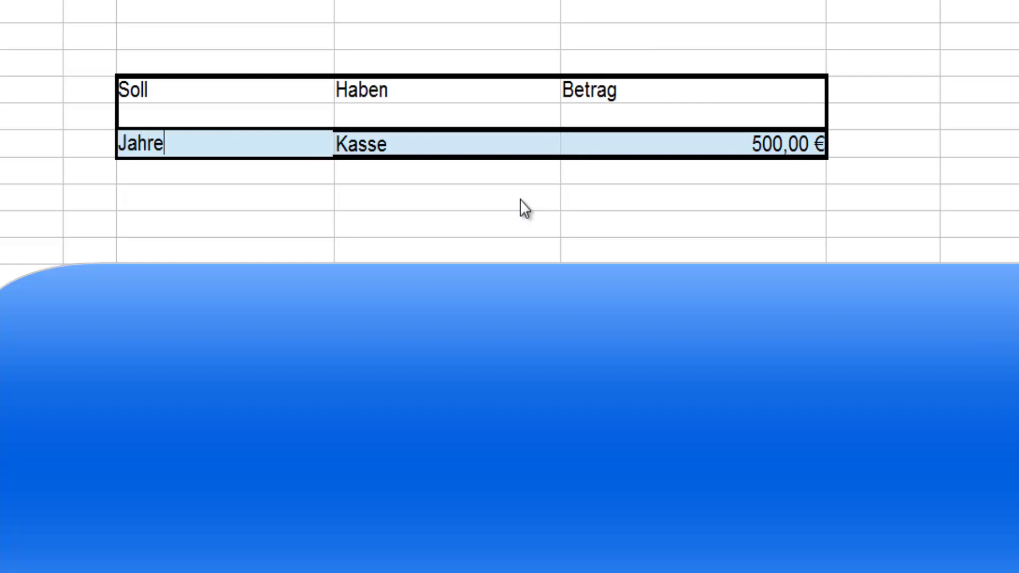
type("sabschluss")
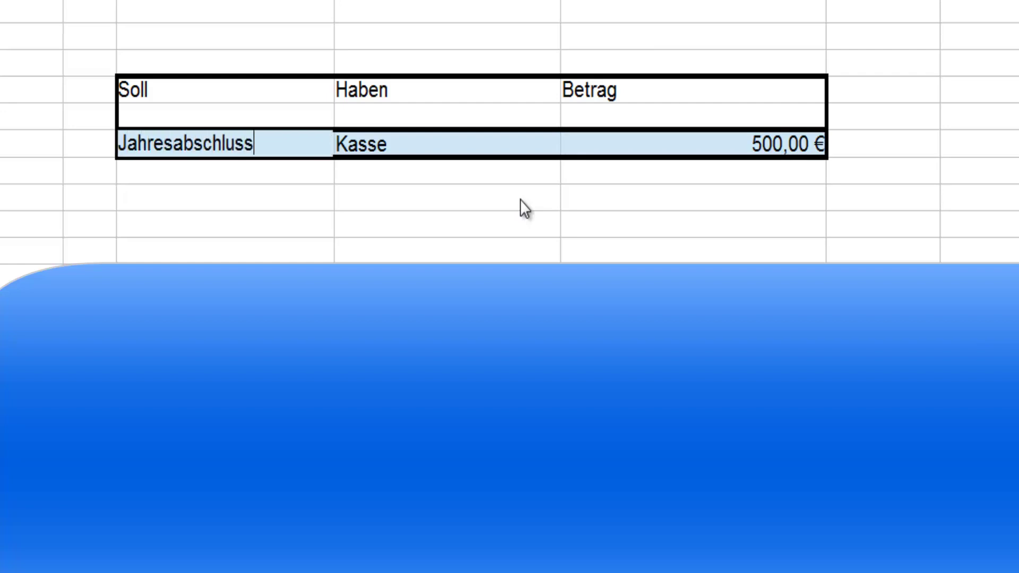
type("konto")
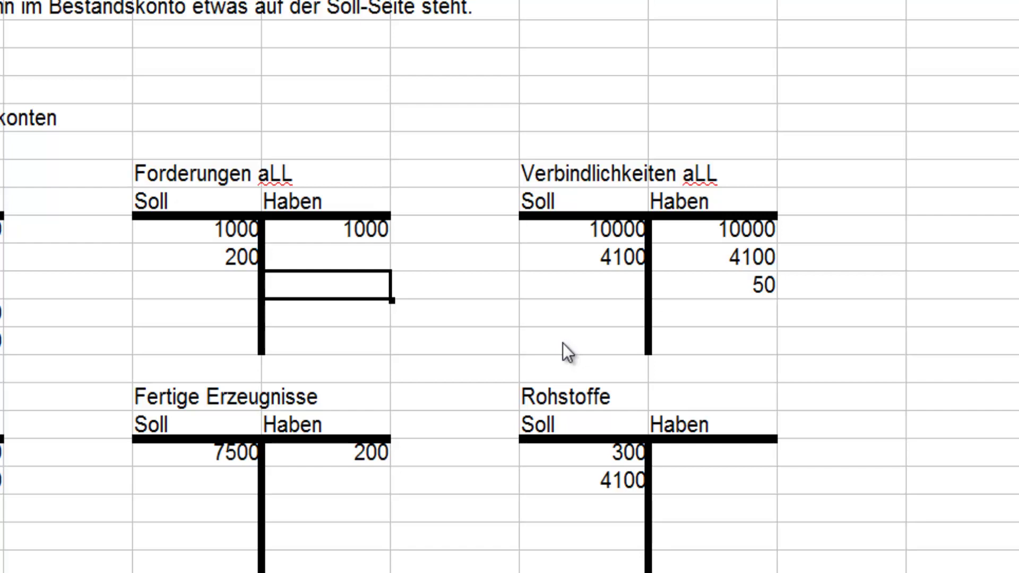
Enter the label Saldo and the balancing amount 200 on the Haben side of the Forderungen aLL account
type("Saldo")
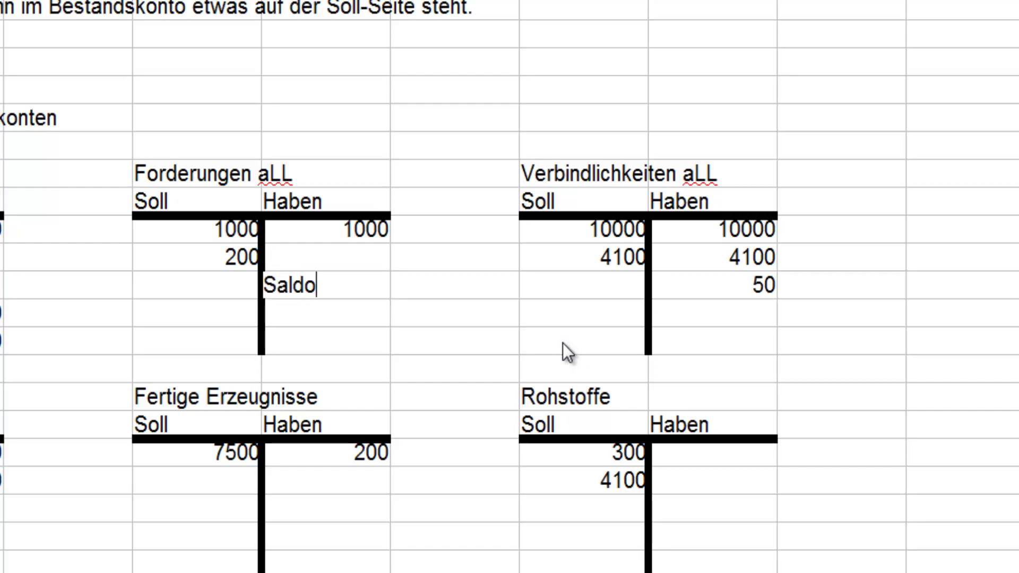
key("Return")
type("200")
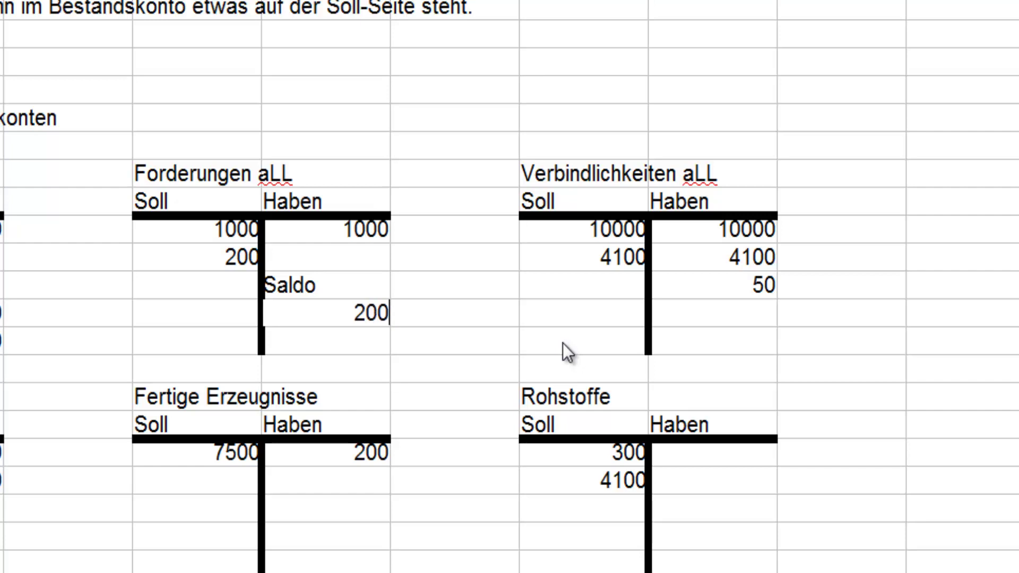
key("Return")
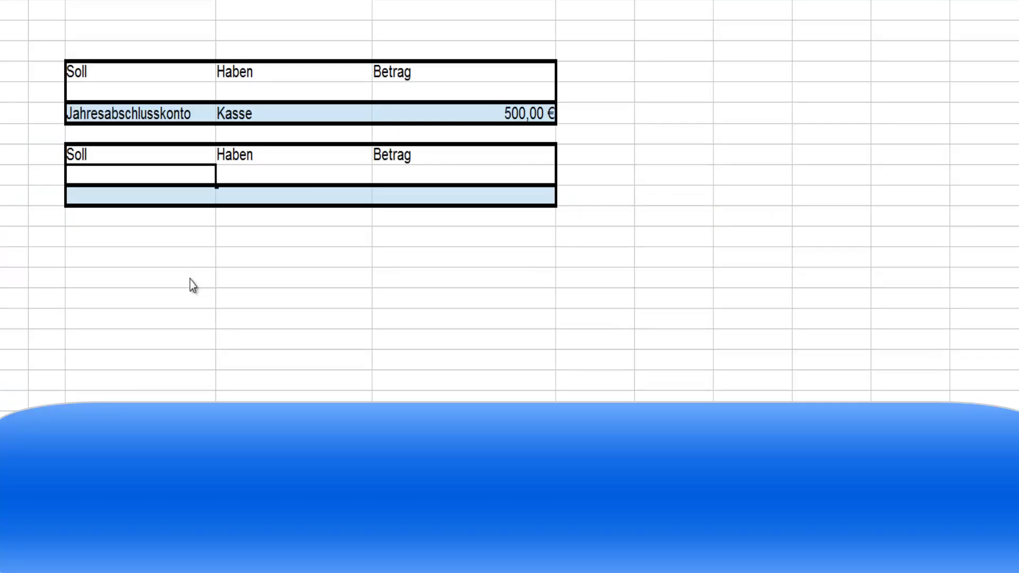
Fill in the second booking record with Jahresabschlusskonto under Soll, Forderungen aLL under Haben and 200 under Betrag
key("Down")
type("J")
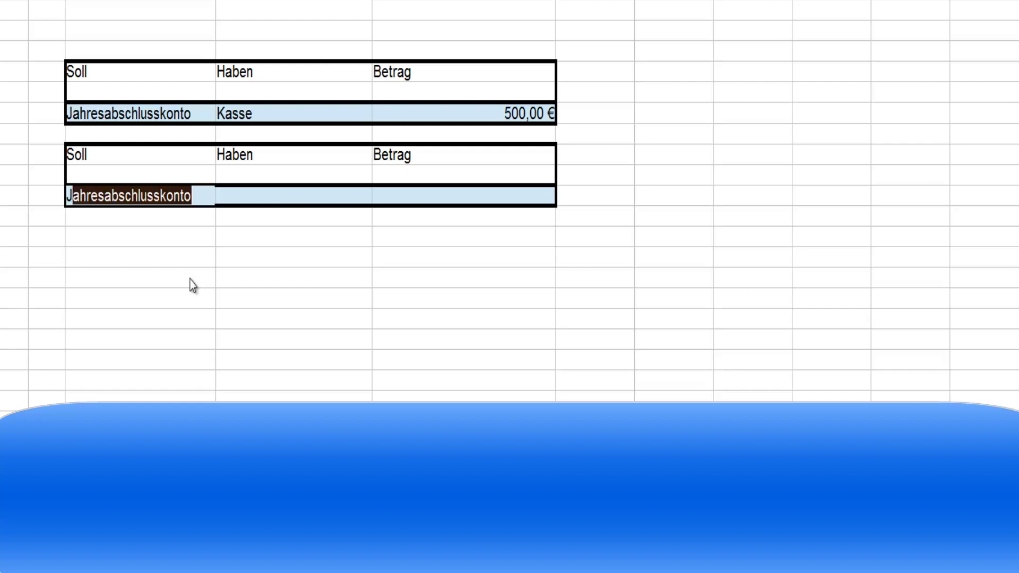
key("Return")
key("Up")
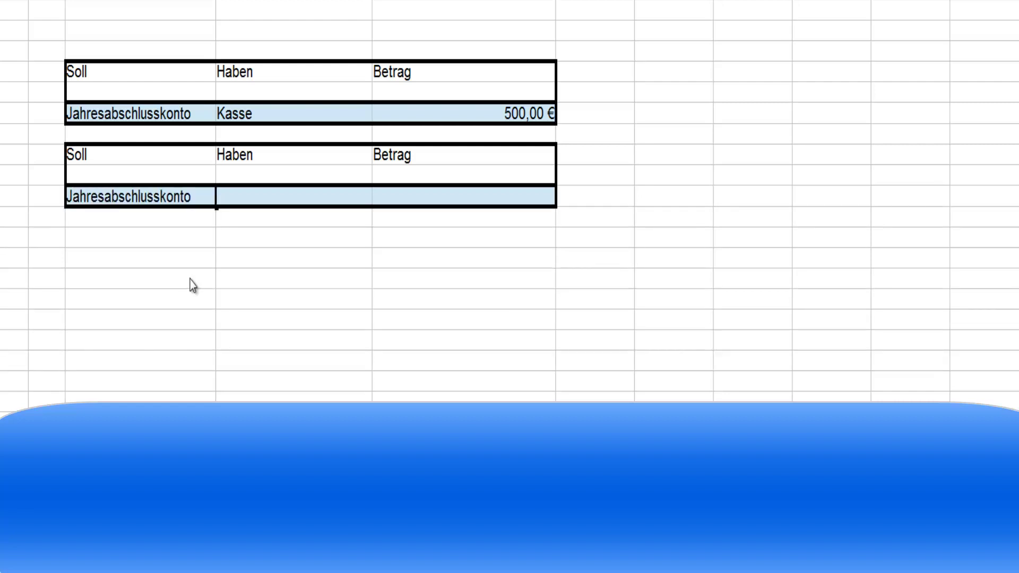
type("F")
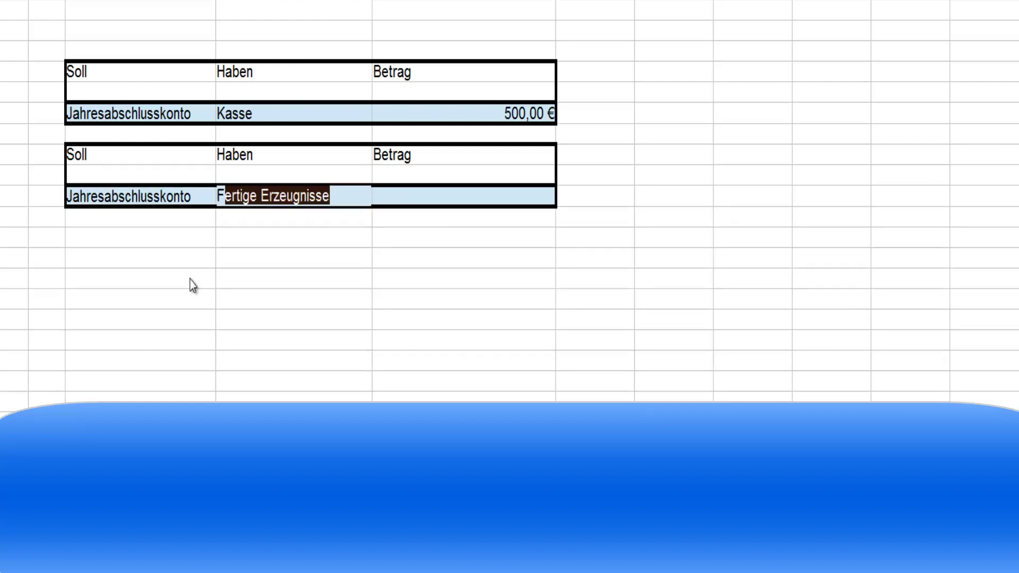
type("orderun")
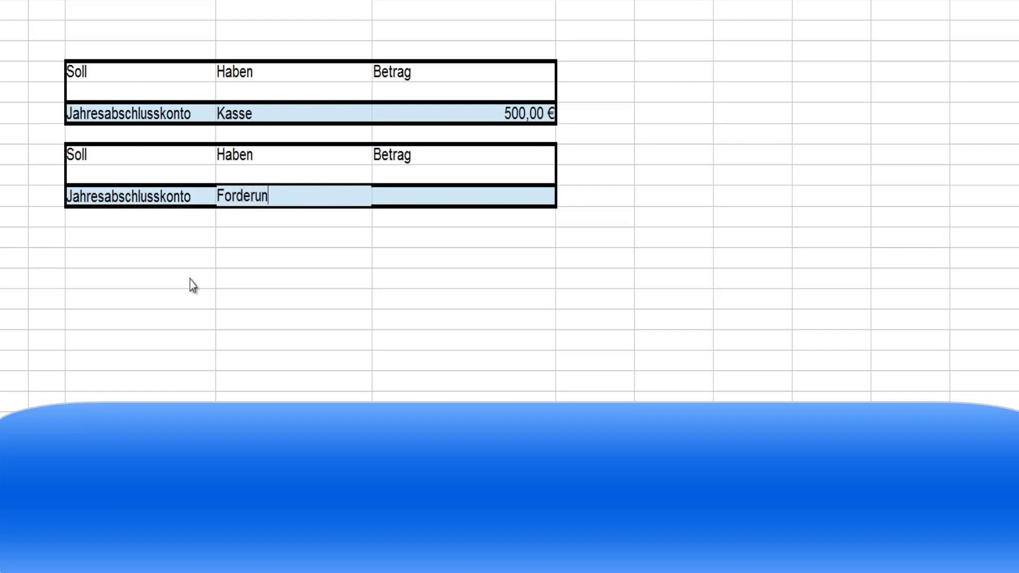
type("gen aLL")
key("Tab")
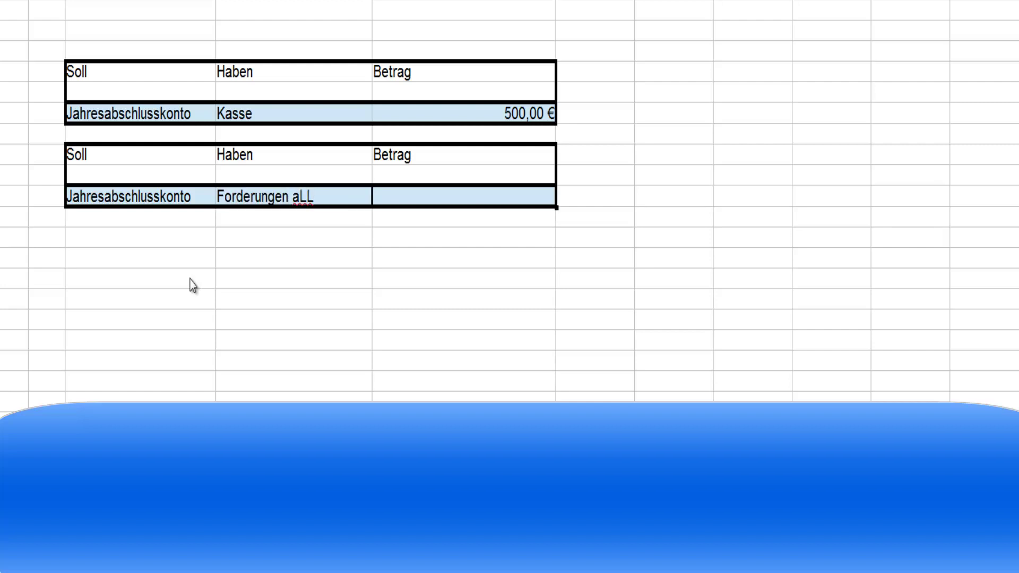
type("200")
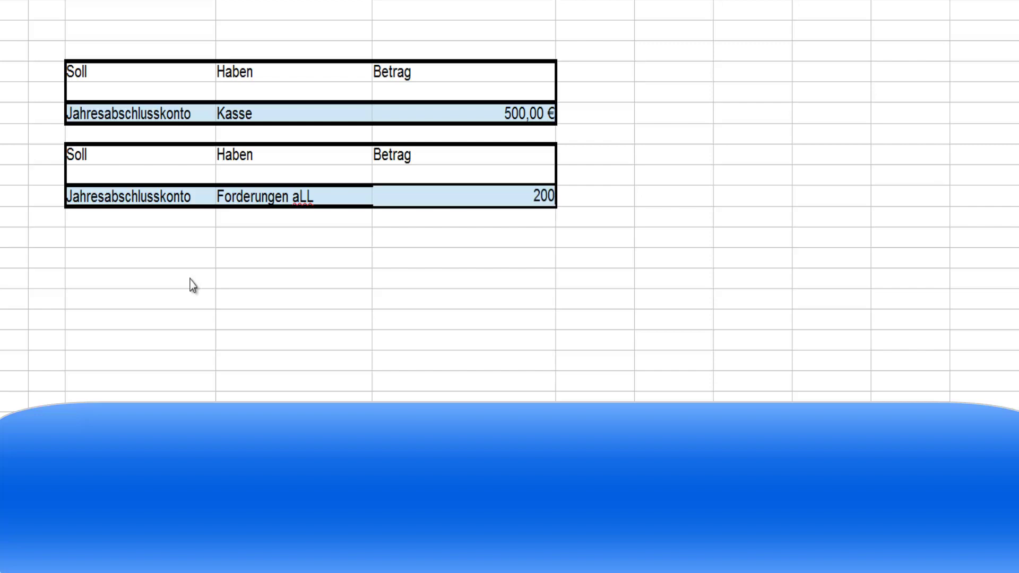
key("Return")
key("Return")
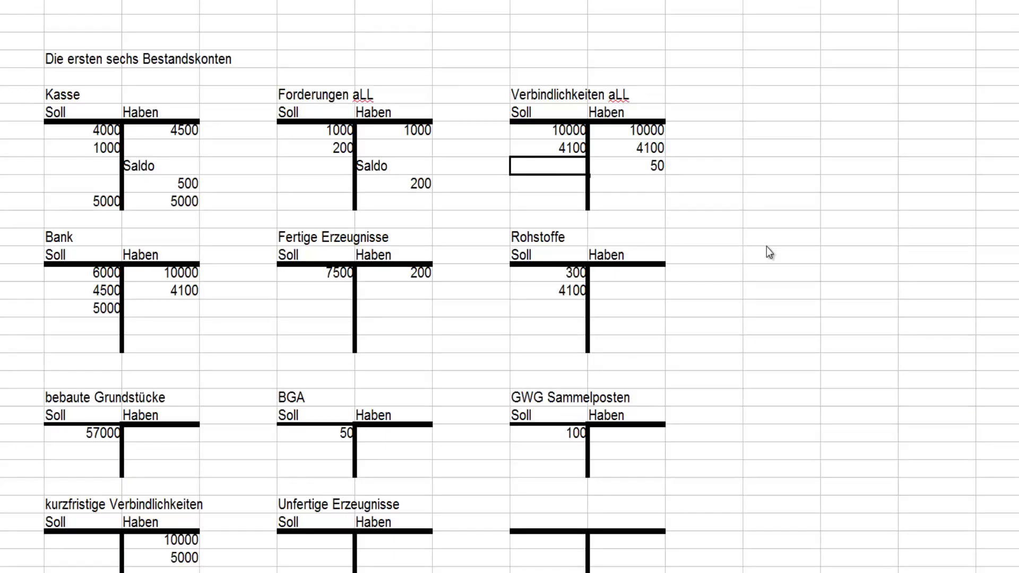
Enter the label Saldo and the balancing amount 50 on the Soll side of the Verbindlichkeiten aLL account
type("Saldo")
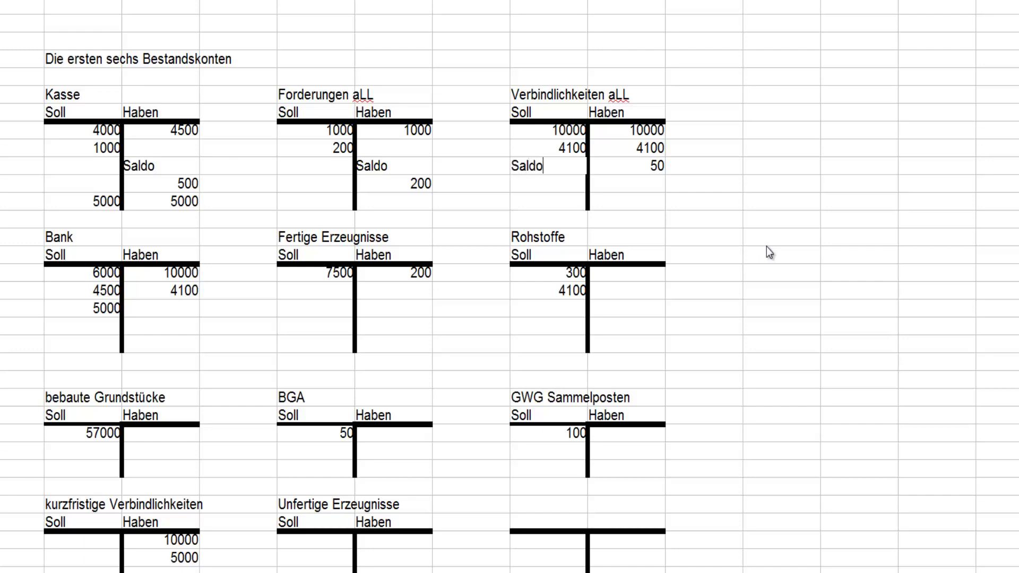
key("Return")
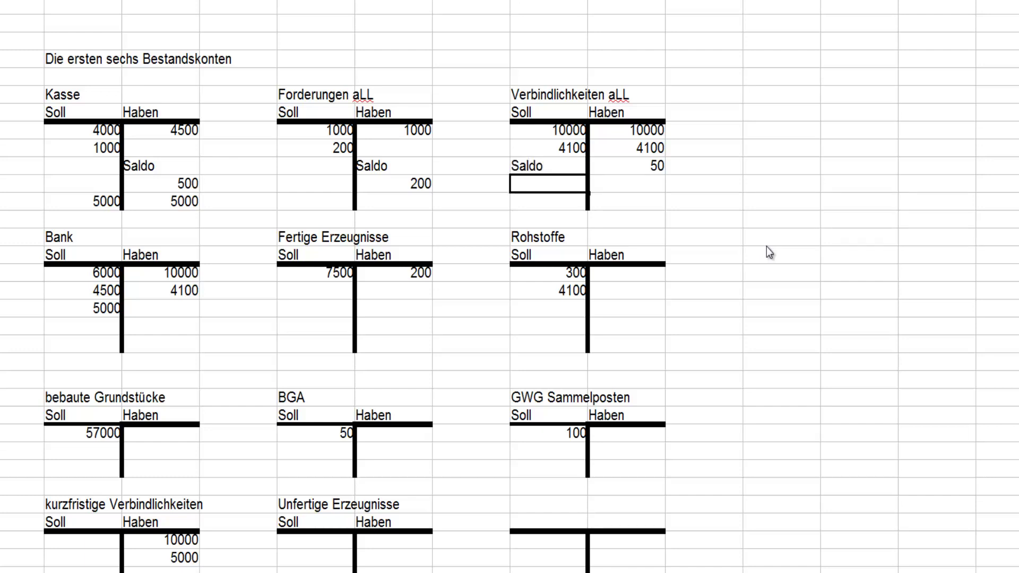
type("50")
key("Return")
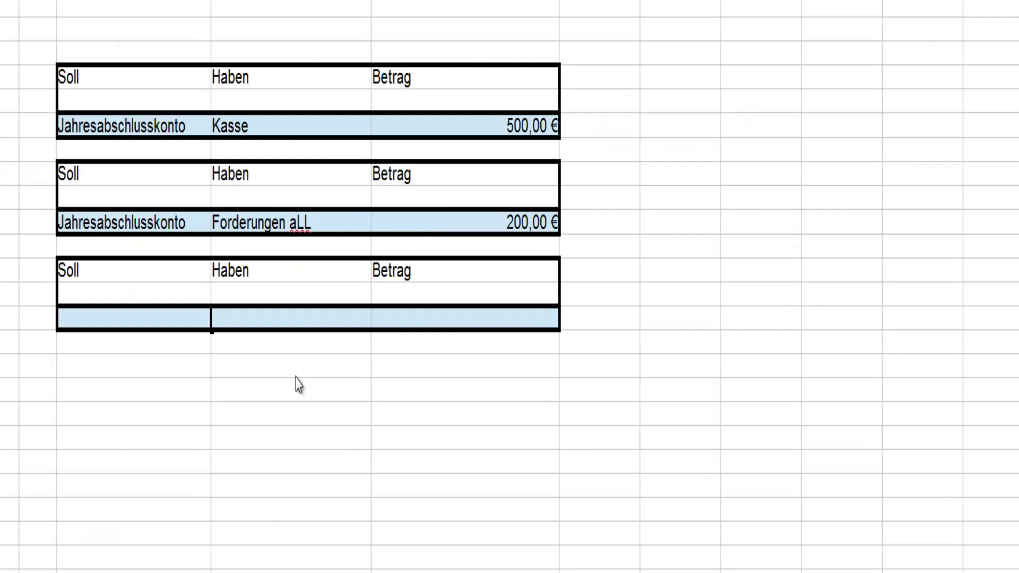
Fill in the third booking record with Verbindlichkeiten aLL under Soll, Jahresabschlusskonto under Haben and 50 under Betrag
type("Verbindlichkeiten aLL")
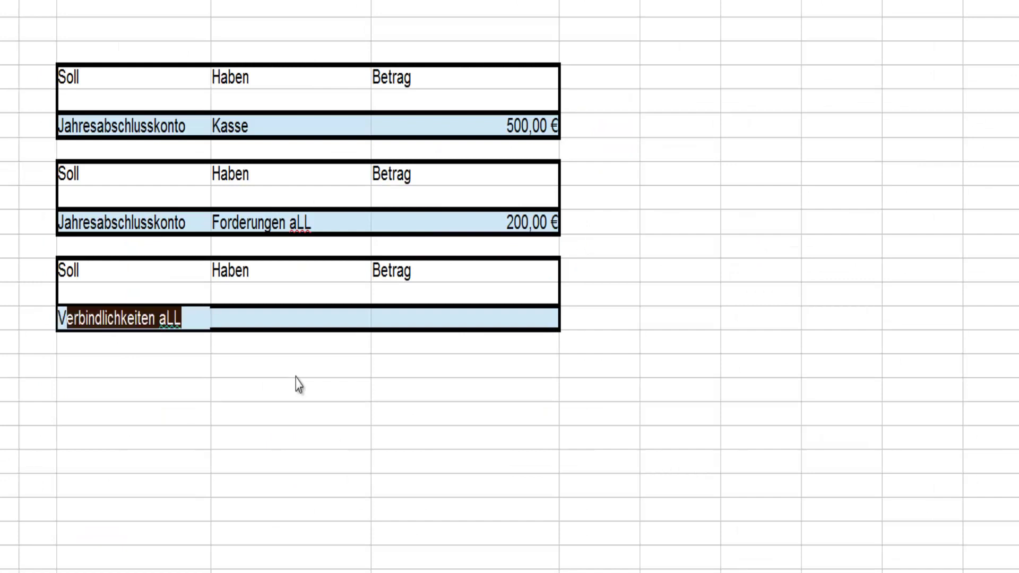
key("Return")
key("Tab")
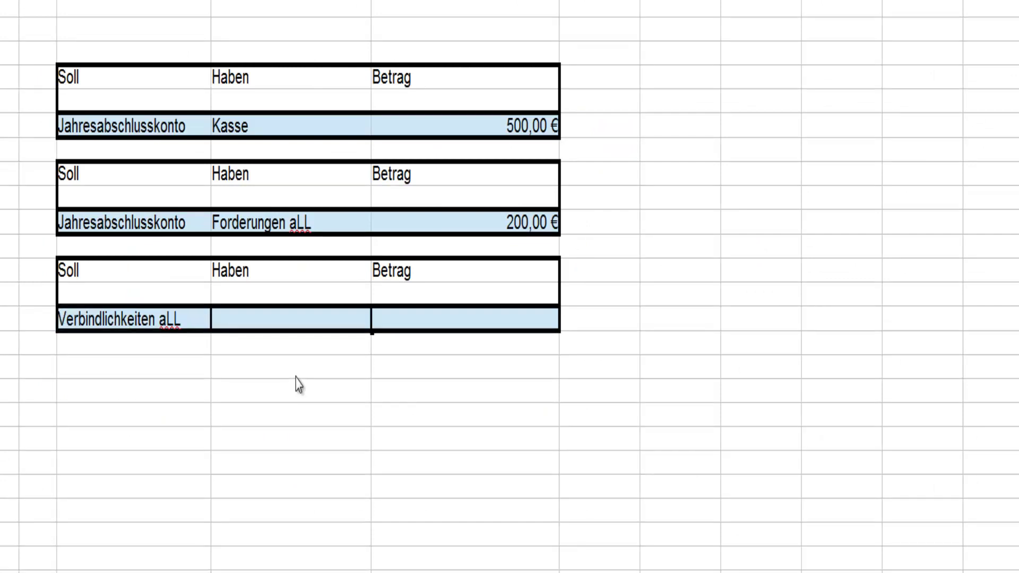
type("jah")
key("BackSpace")
key("BackSpace")
key("BackSpace")
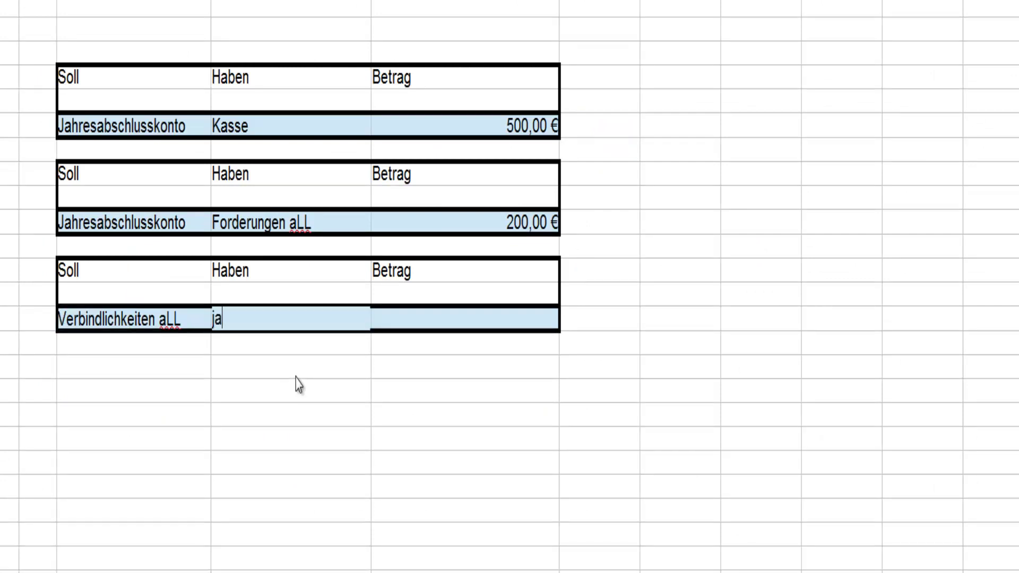
type("Jahresabs")
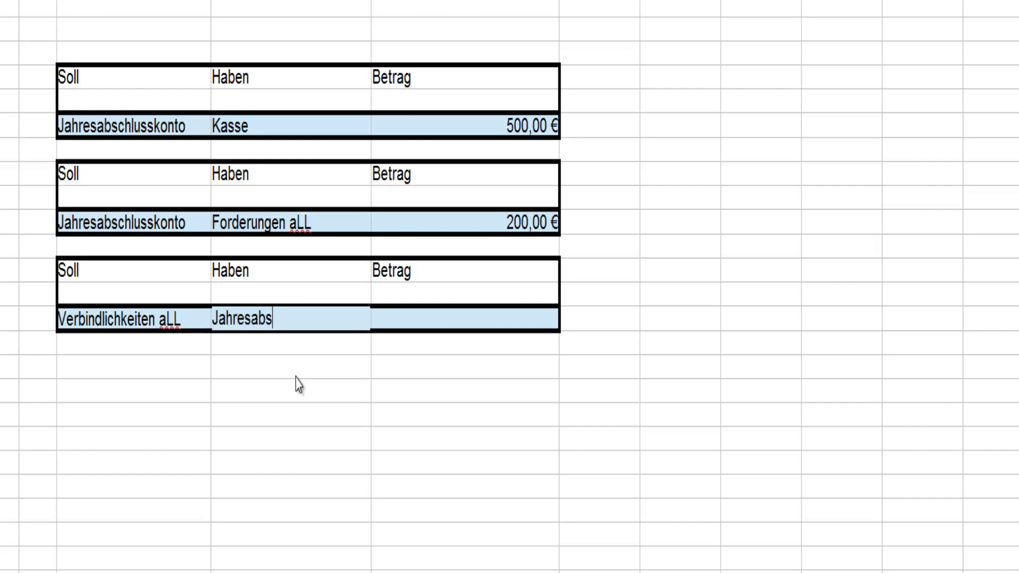
type("chlusskonto")
key("Tab")
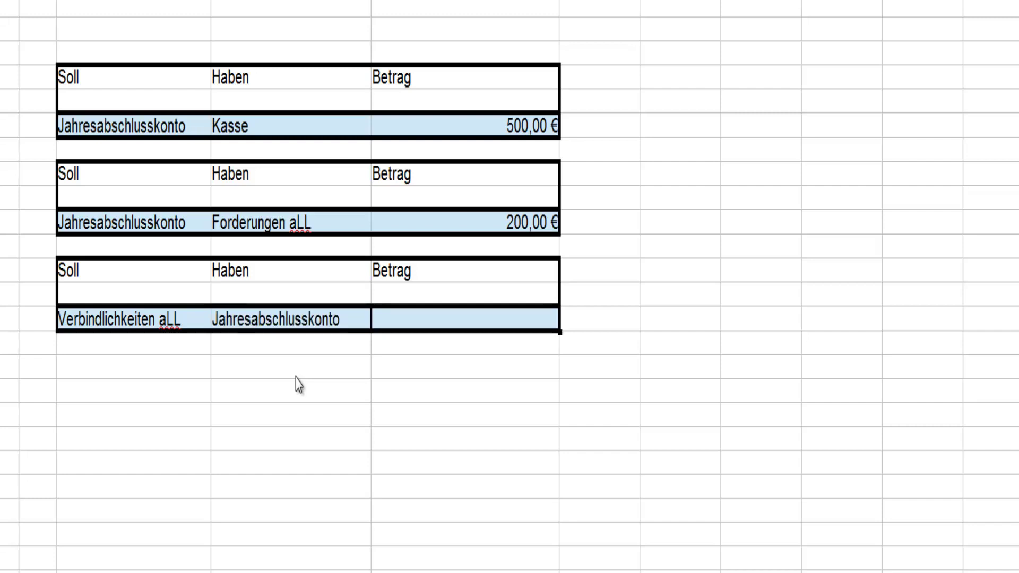
type("50")
key("Return")
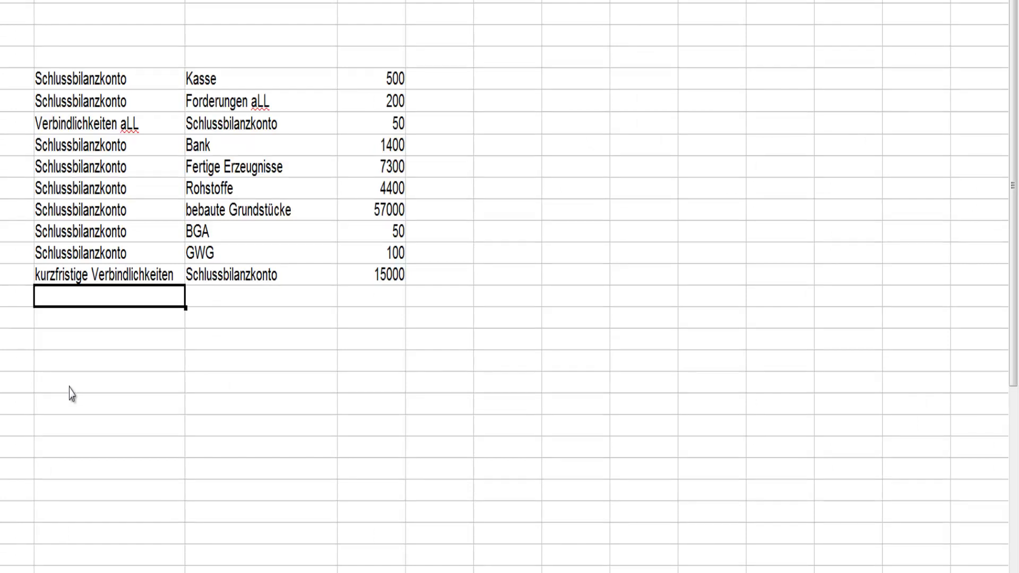
Clear the Schlussbilanzkonto entries from the Kasse and Forderungen aLL rows
left_click(135, 81)
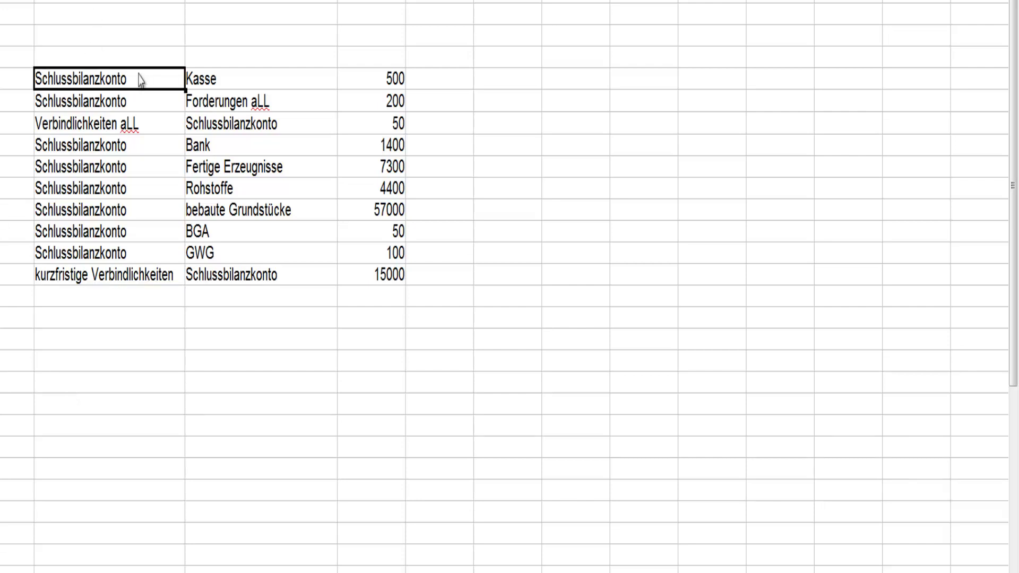
key("shift+Down")
key("BackSpace")
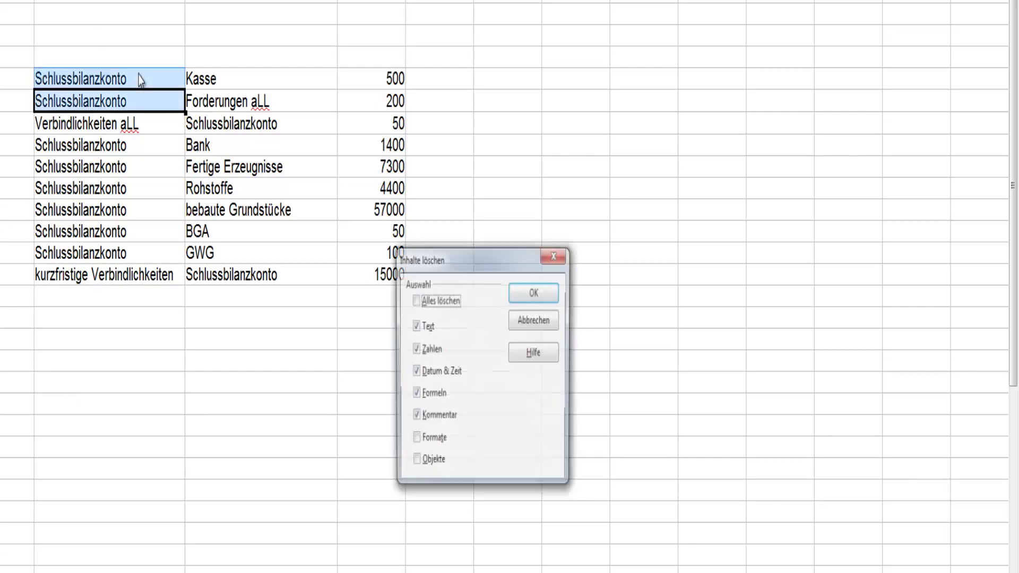
key("Return")
Clear the Schlussbilanzkonto entries from the six rows Bank through GWG
key("Down")
key("Down")
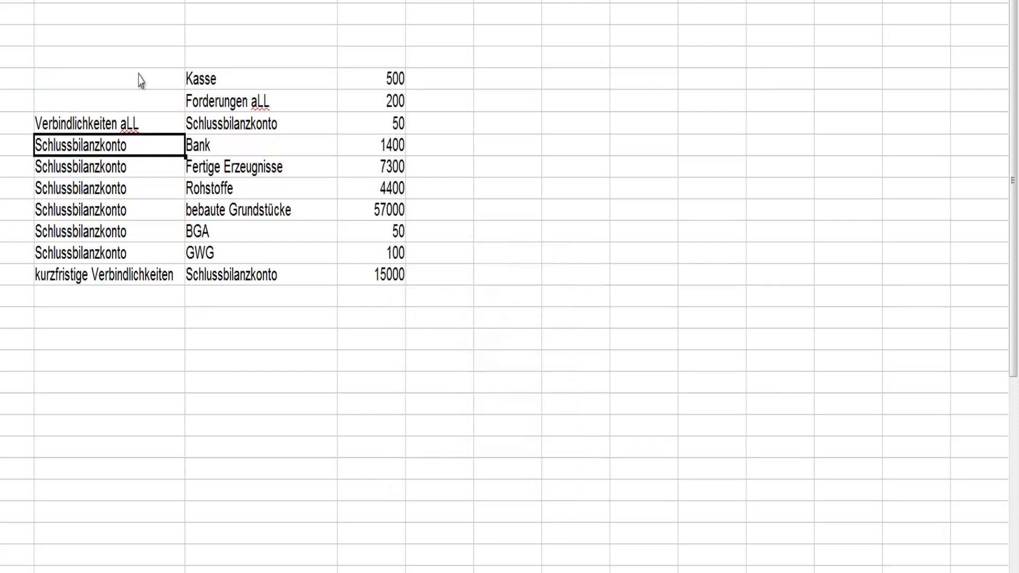
key("shift+Down")
key("shift+Down")
key("shift+Down")
key("shift+Down")
key("shift+Down")
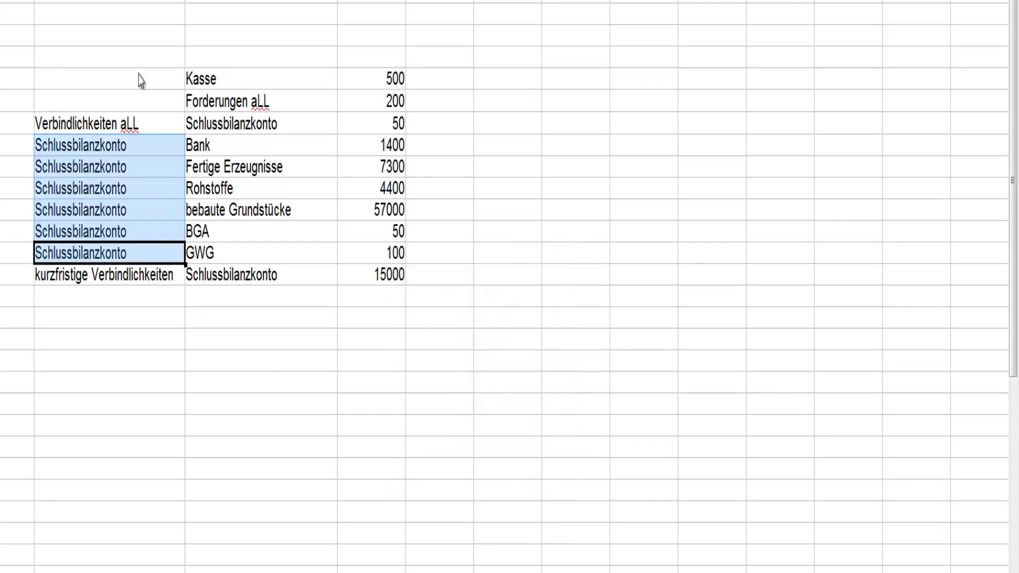
key("BackSpace")
key("Return")
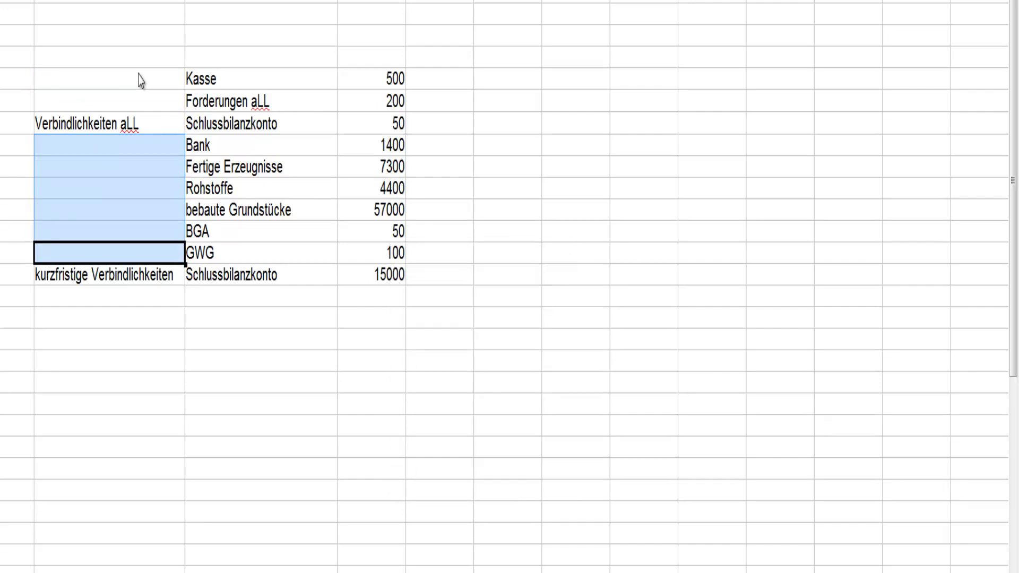
Clear the Schlussbilanzkonto entry beside kurzfristige Verbindlichkeiten
key("Up")
key("Right")
key("Down")
key("Down")
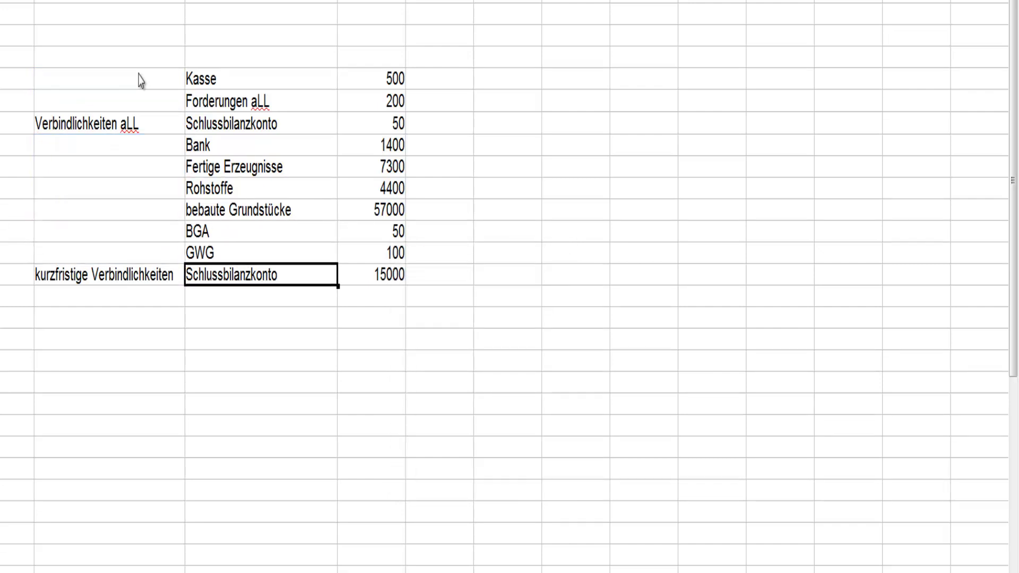
key("BackSpace")
key("Return")
Clear the Schlussbilanzkonto entry beside Verbindlichkeiten aLL
key("Up")
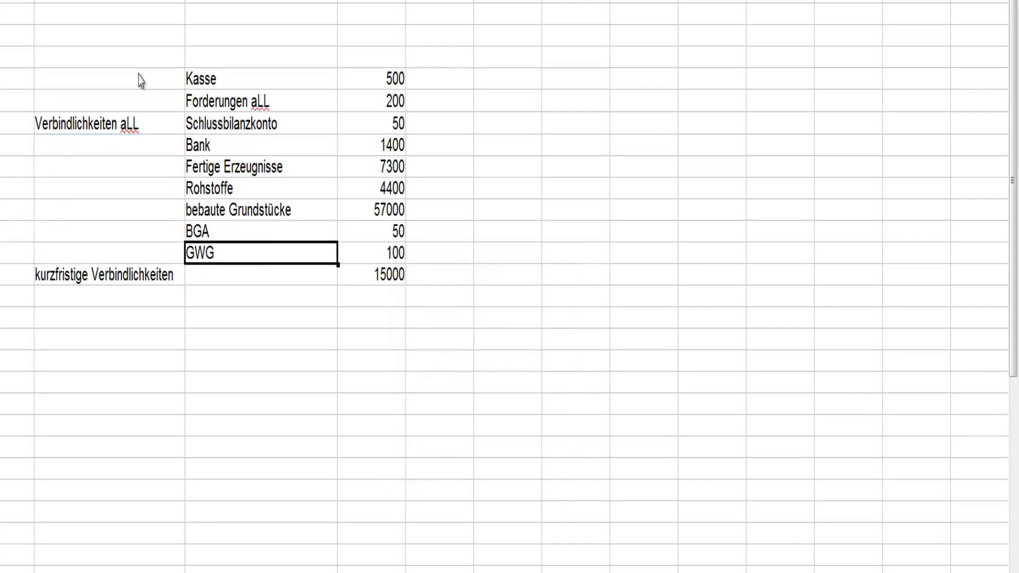
key("Up")
key("Up")
key("Up")
key("Up")
key("Up")
key("Up")
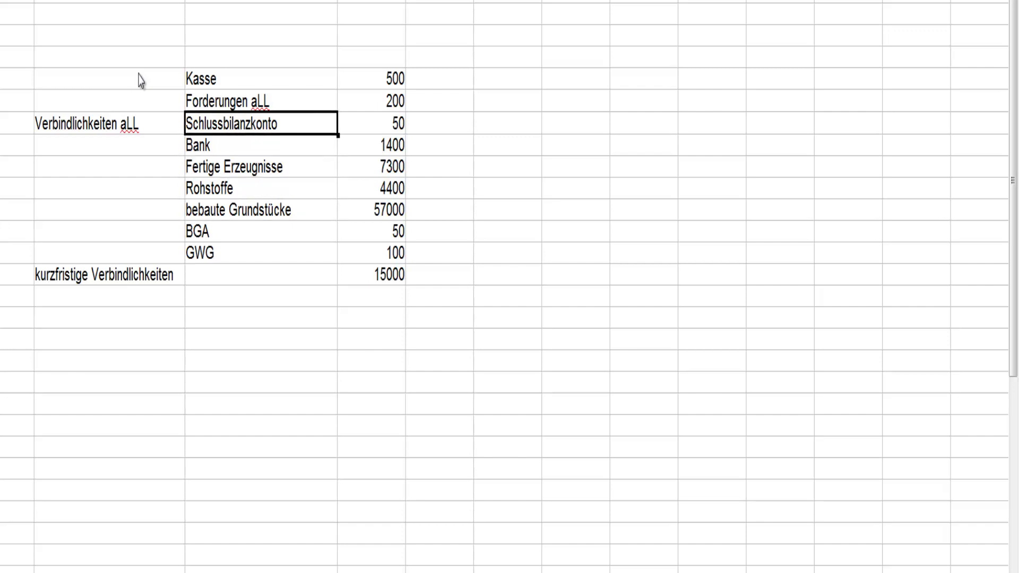
key("BackSpace")
key("Return")
Shift the Kasse and Forderungen aLL labels with their amounts one column to the left, into the emptied first column
key("Up")
key("Up")
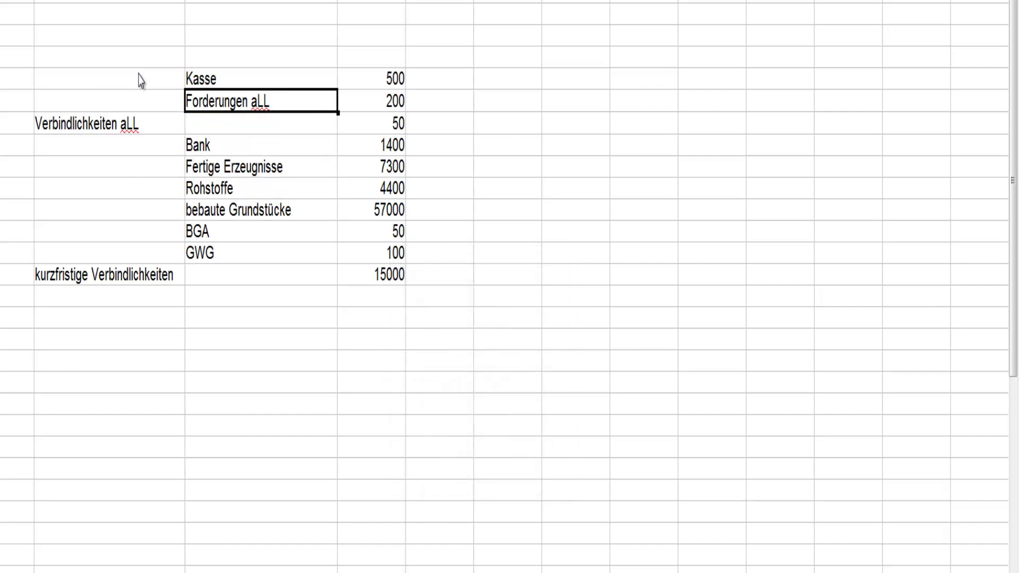
key("Down")
key("Down")
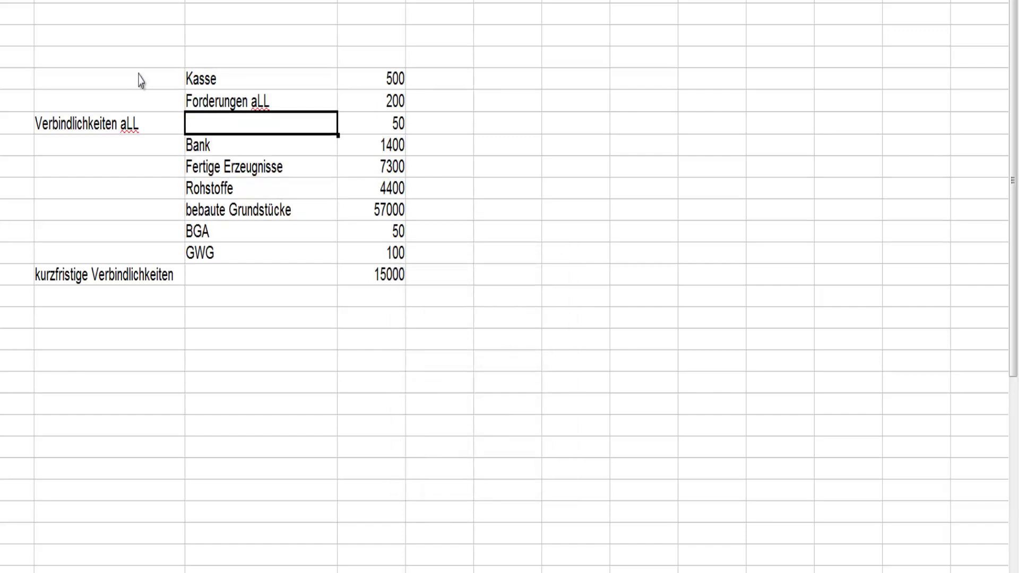
key("Up")
key("Up")
key("shift+Down")
key("shift+Right")
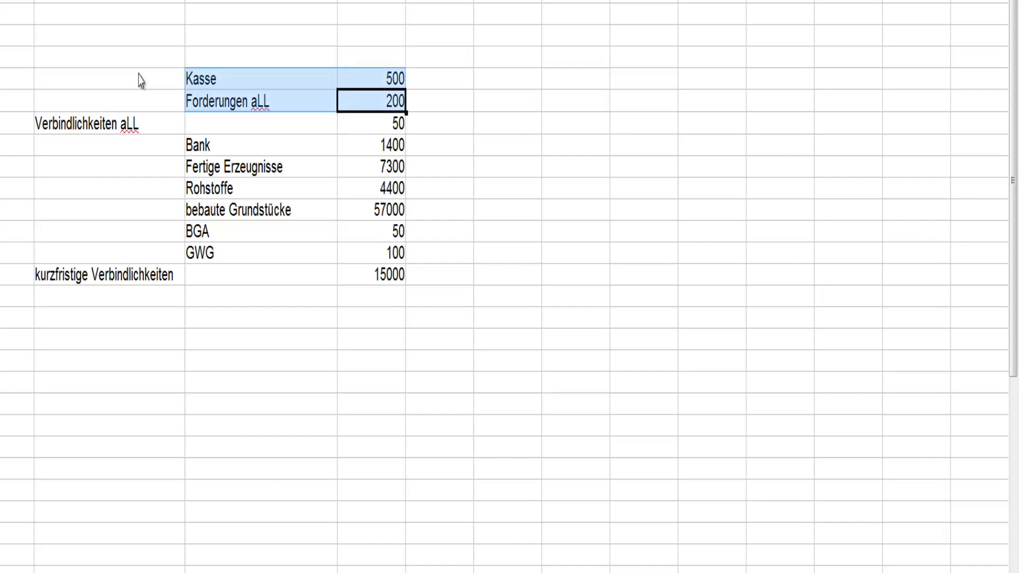
key("Delete")
key("Left")
key("Left")
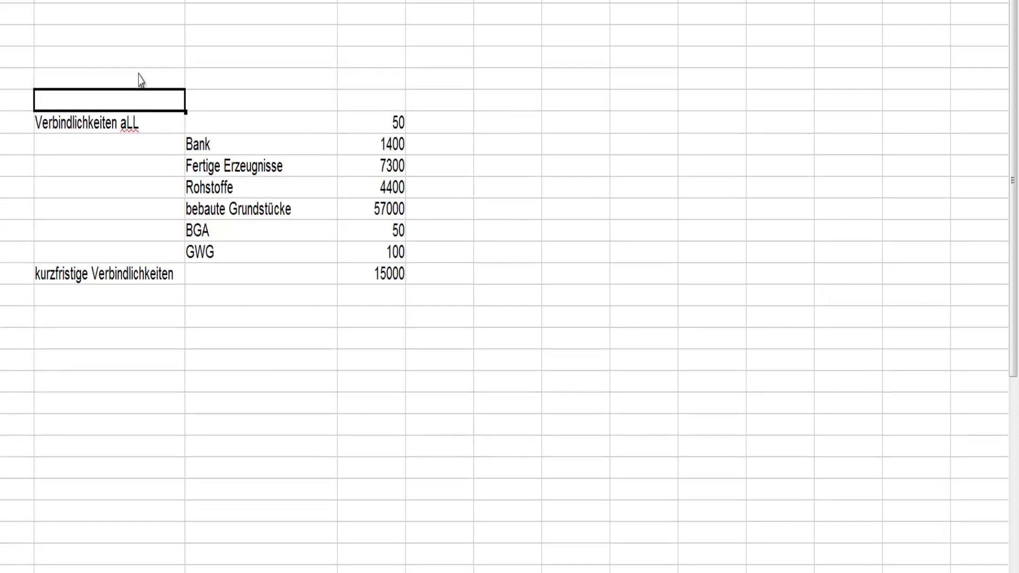
key("Up")
key("ctrl+z")
Move the Verbindlichkeiten aLL label one column to the right, directly beside its amount
key("Down")
key("Down")
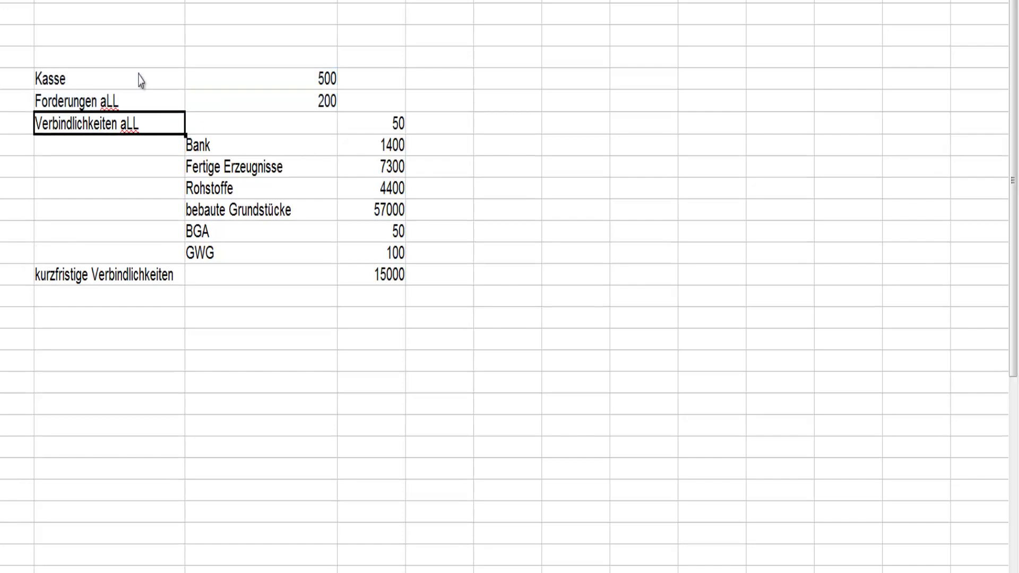
key("Delete")
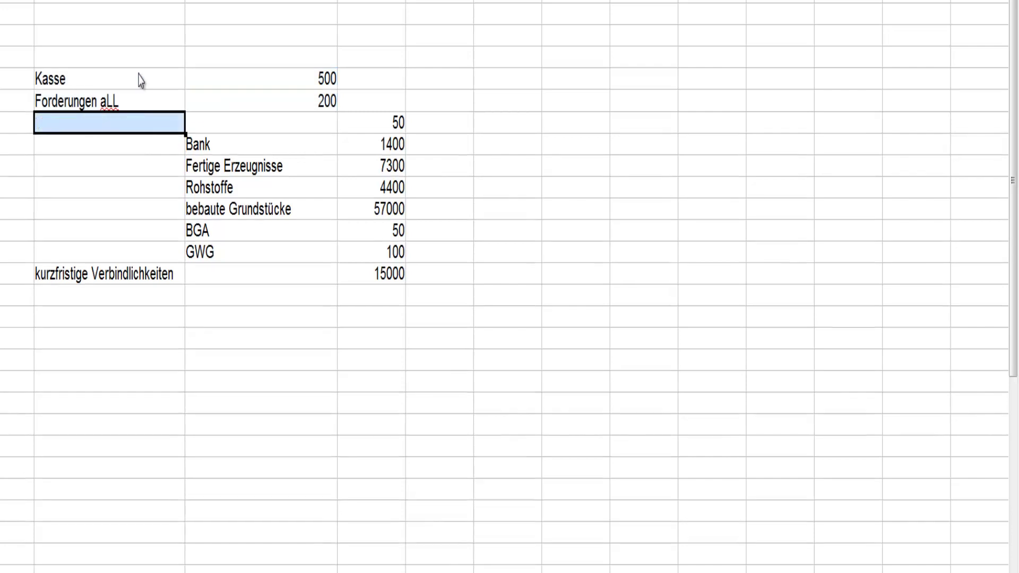
key("Right")
type("Verbindlichkeiten aLL")
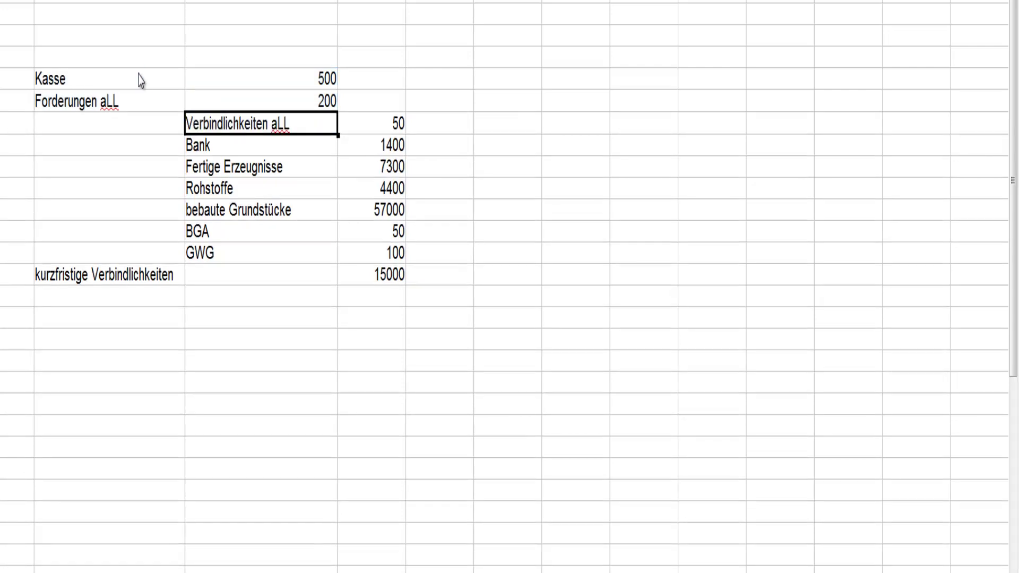
Shift Verbindlichkeiten aLL and its amount one more column to the right and widen the column to fit the label
key("shift+Right")
key("ctrl+c")
key("Delete")
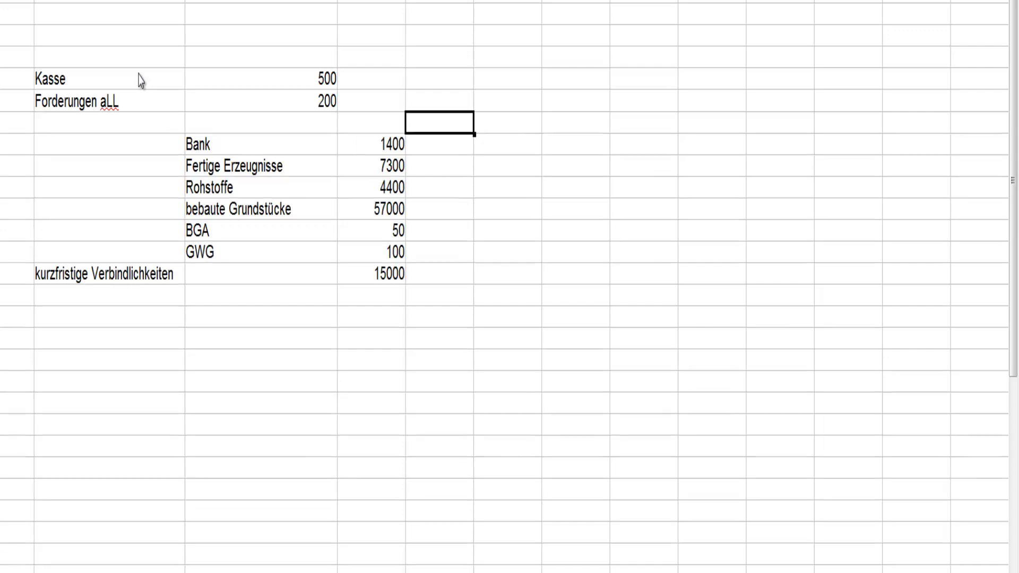
key("ctrl+v")
key("Down")
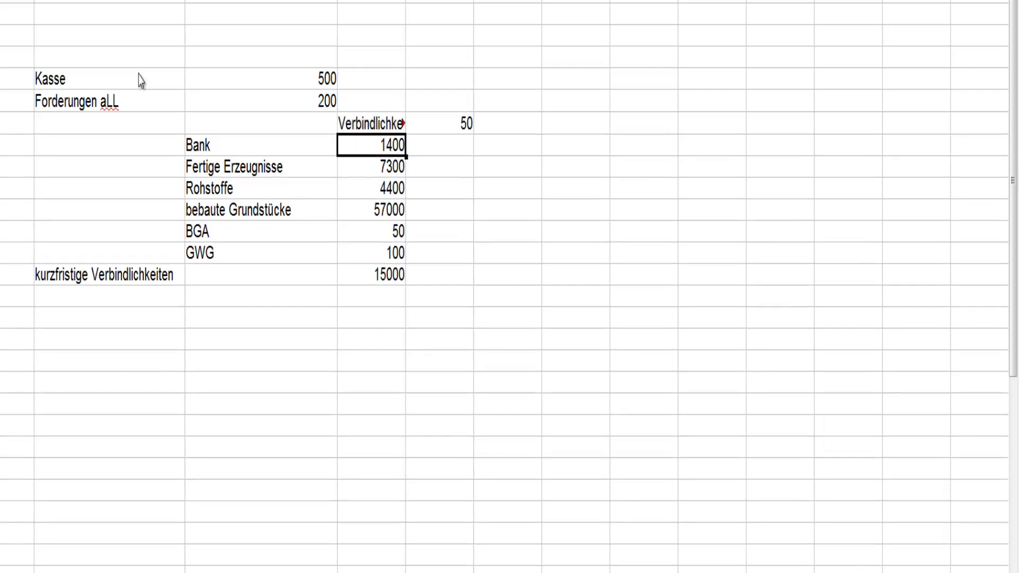
key("Up")
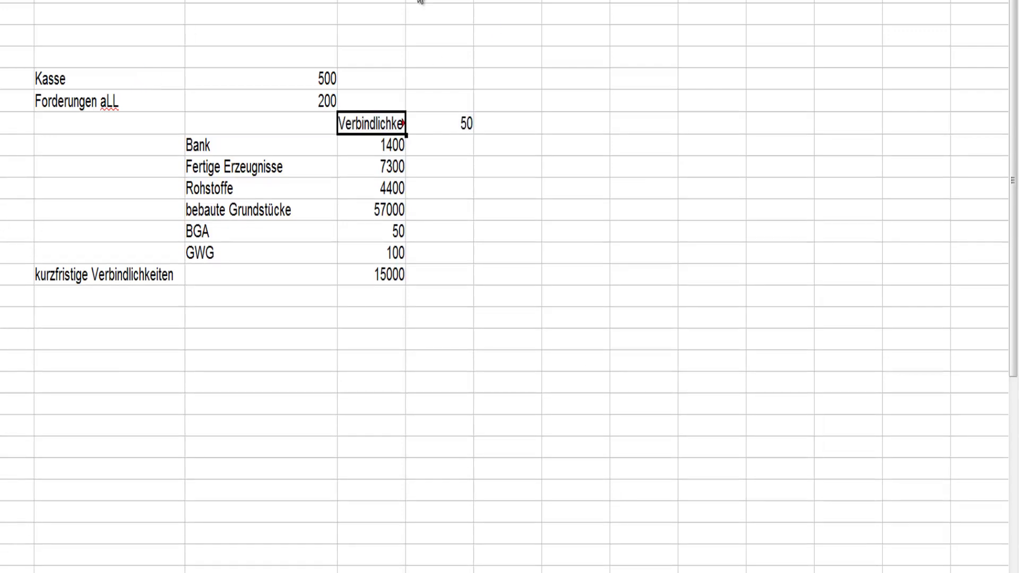
left_click_drag(405, 0, 481, 1)
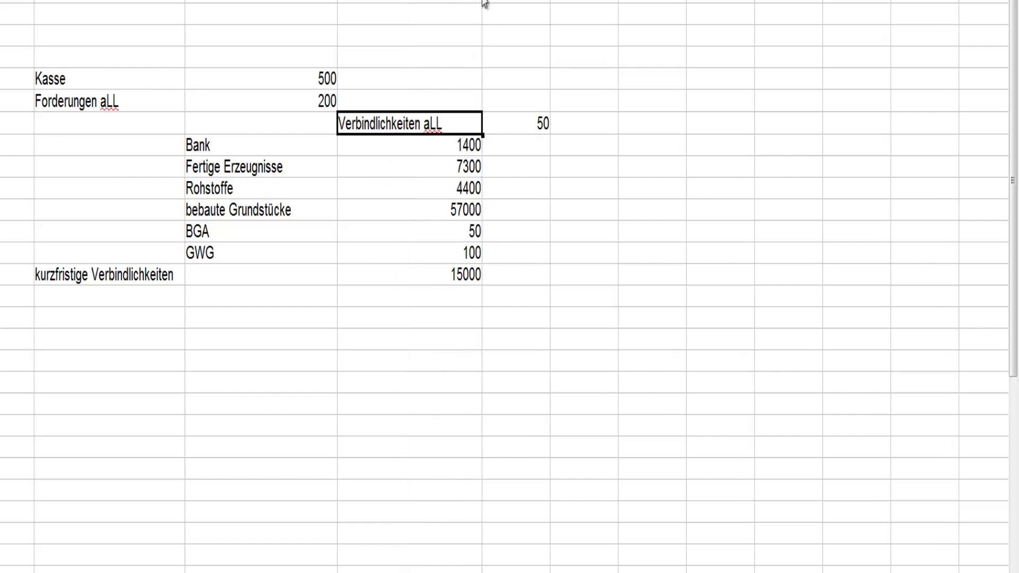
Move kurzfristige Verbindlichkeiten and its amount to the same two columns as Verbindlichkeiten aLL, keeping them in their row
left_click(130, 282)
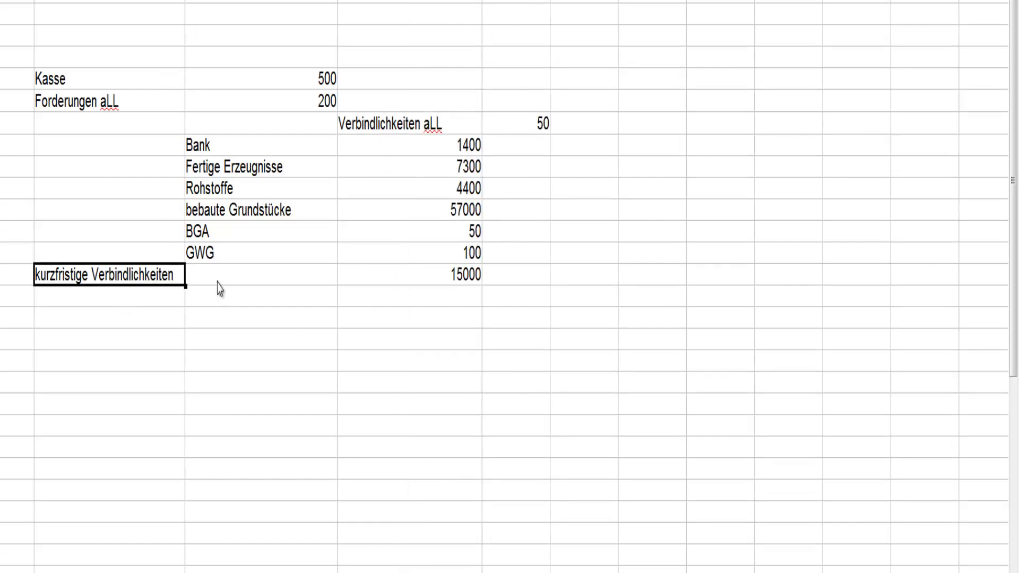
key("Delete")
left_click(211, 286)
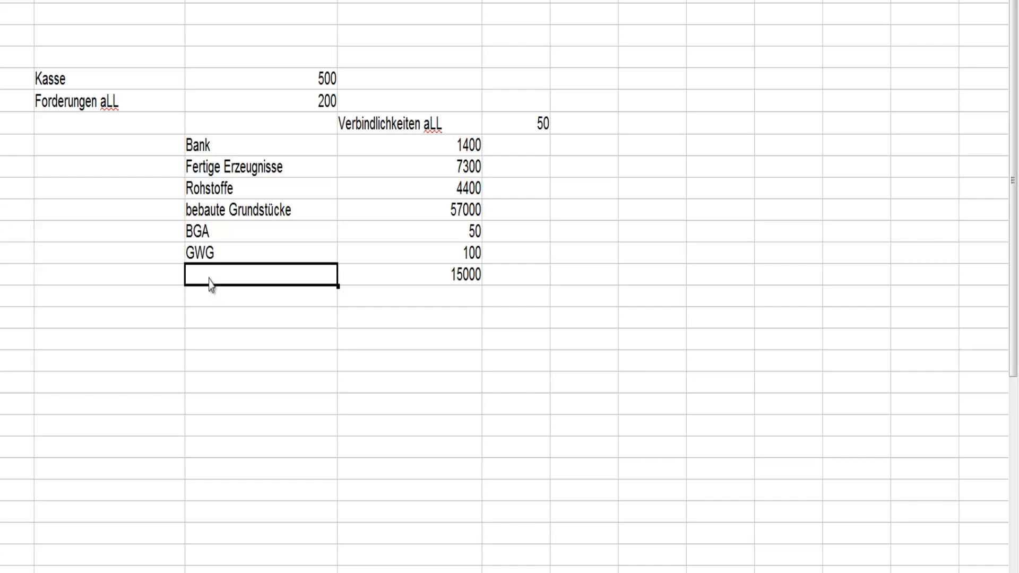
type("kurzfristige Verbindlichkeiten")
key("shift+Right")
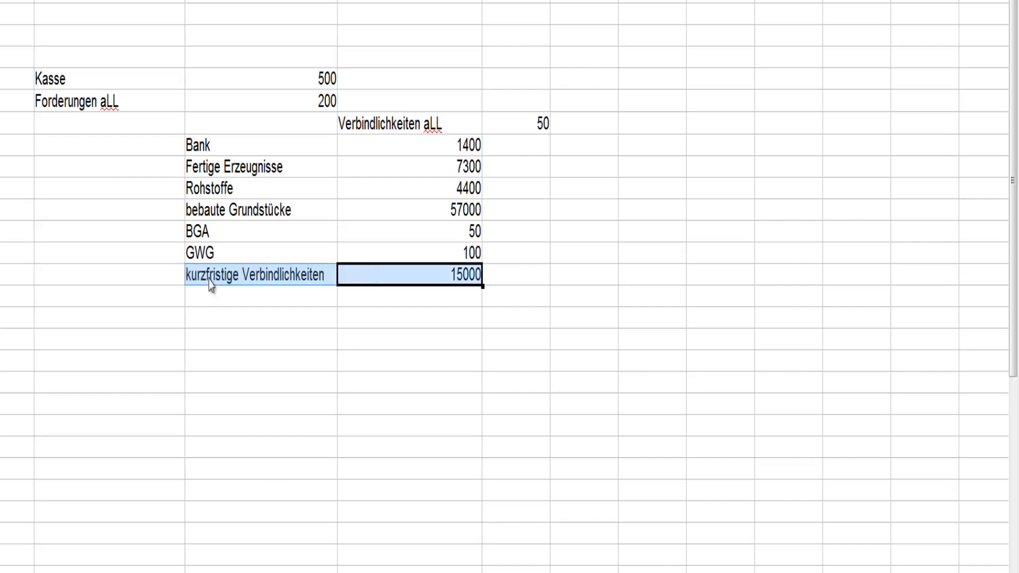
key("Delete")
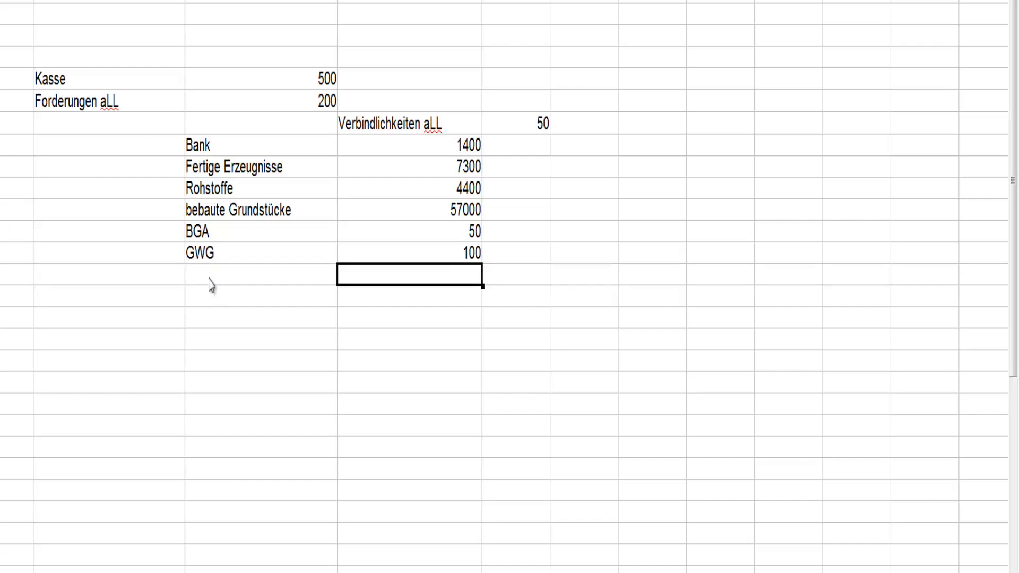
key("ctrl+z")
Shift the six entries Bank through GWG with their amounts one column to the left, aligned under Kasse and Forderungen aLL
key("Up")
key("Up")
key("Up")
key("Up")
key("Up")
key("Up")
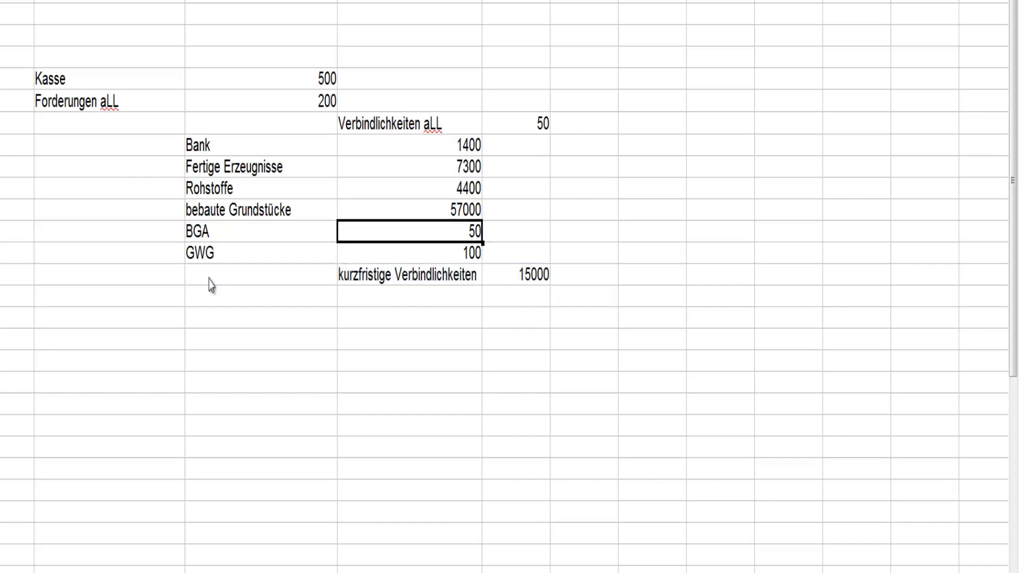
key("Left")
key("shift+Right")
key("shift+Down")
key("shift+Down")
key("shift+Down")
key("shift+Down")
key("shift+Down")
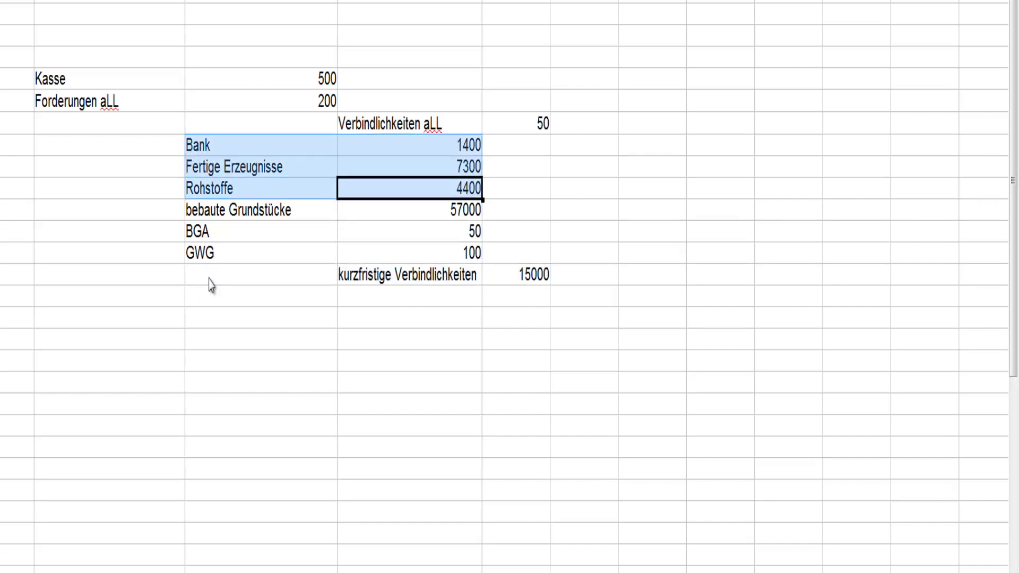
key("Delete")
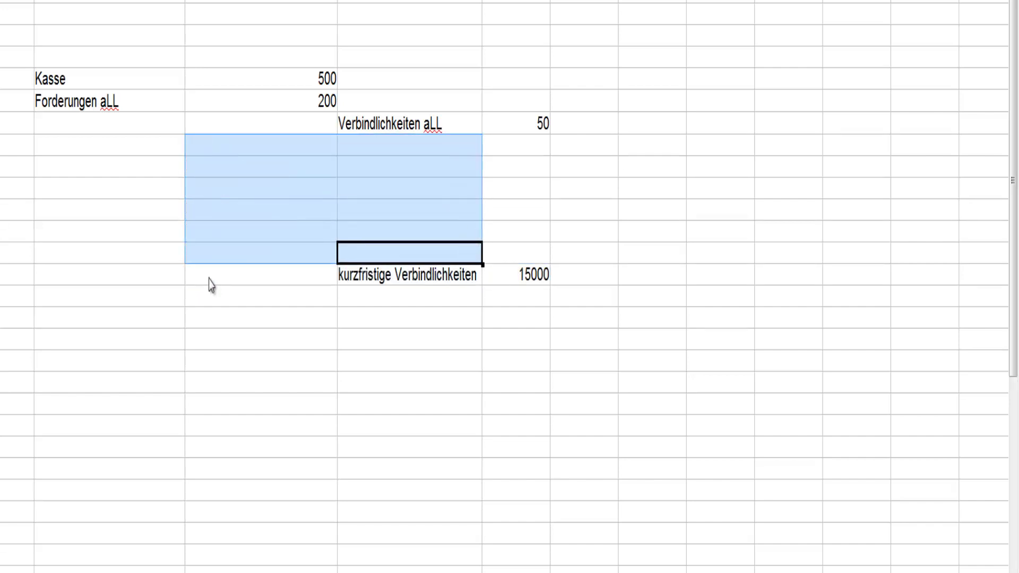
key("Left")
key("Left")
key("Up")
key("Up")
key("Up")
key("Up")
key("Up")
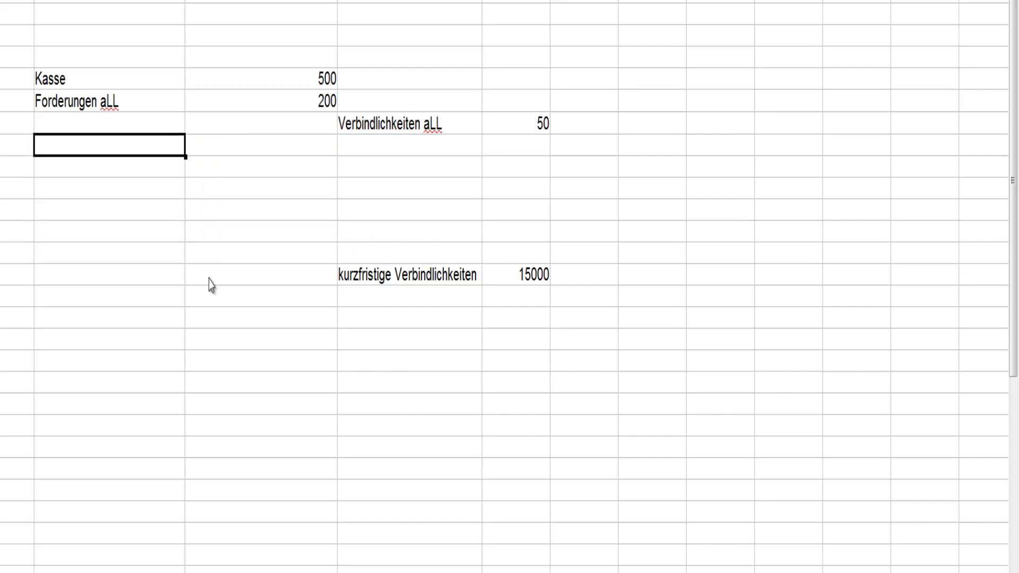
key("ctrl+z")
Add the headings Aktiva above the Kasse column and Passiva above the Verbindlichkeiten column, two rows above the Kasse entry
key("Down")
key("Up")
key("Up")
key("Up")
key("Up")
key("Up")
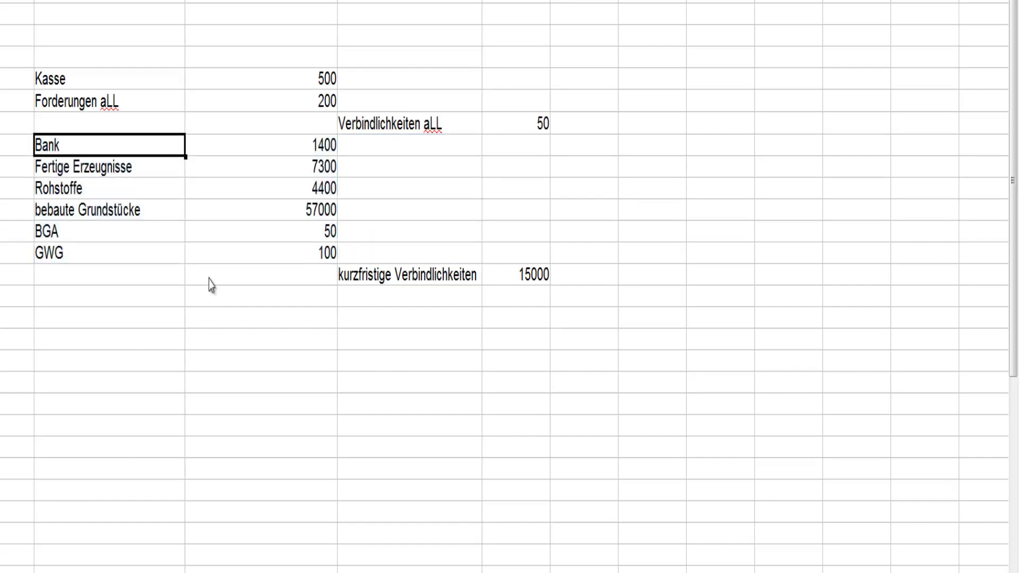
key("Up")
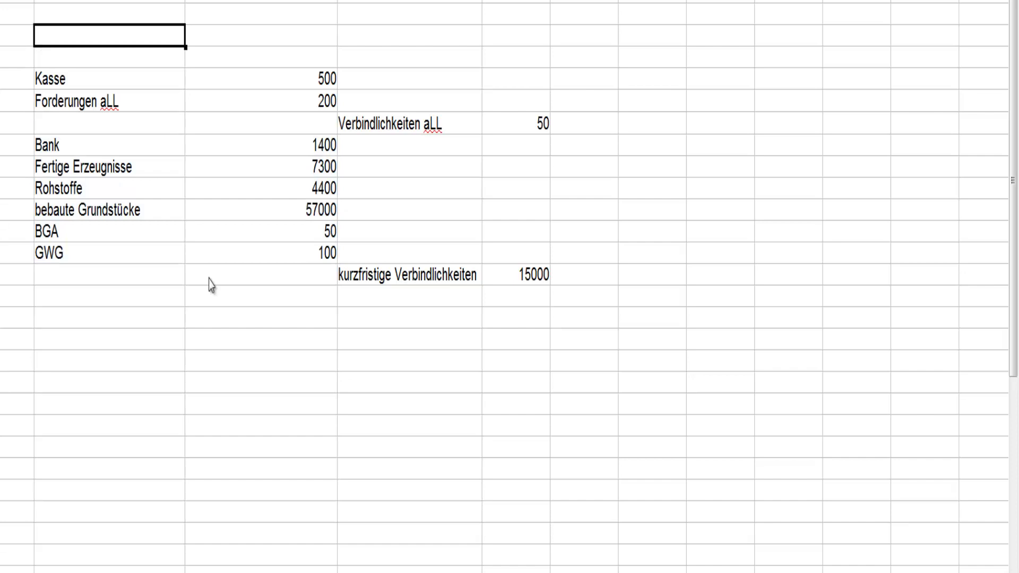
type("Aktiva")
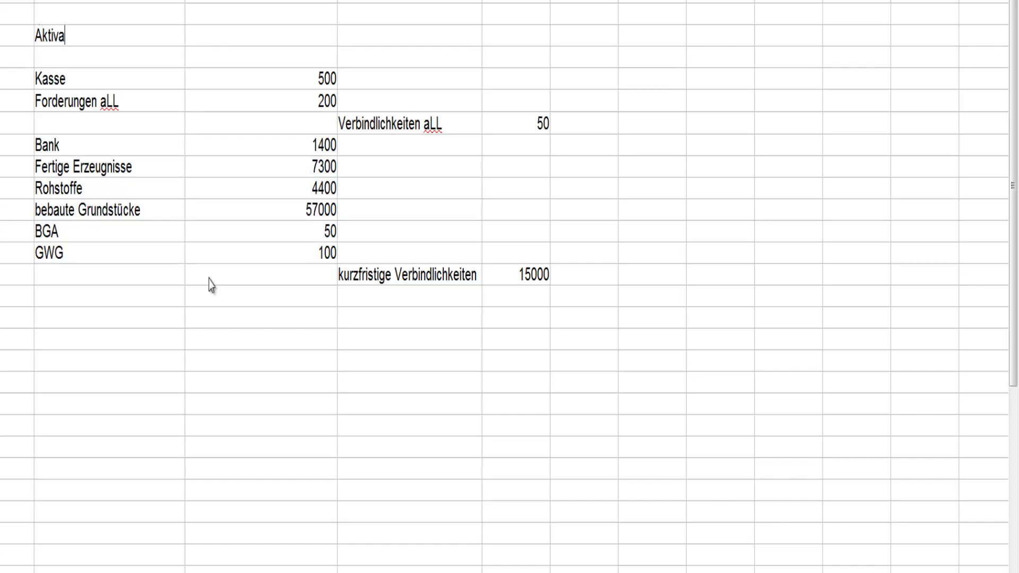
key("Tab")
key("Tab")
type("Passiva")
key("Return")
key("Up")
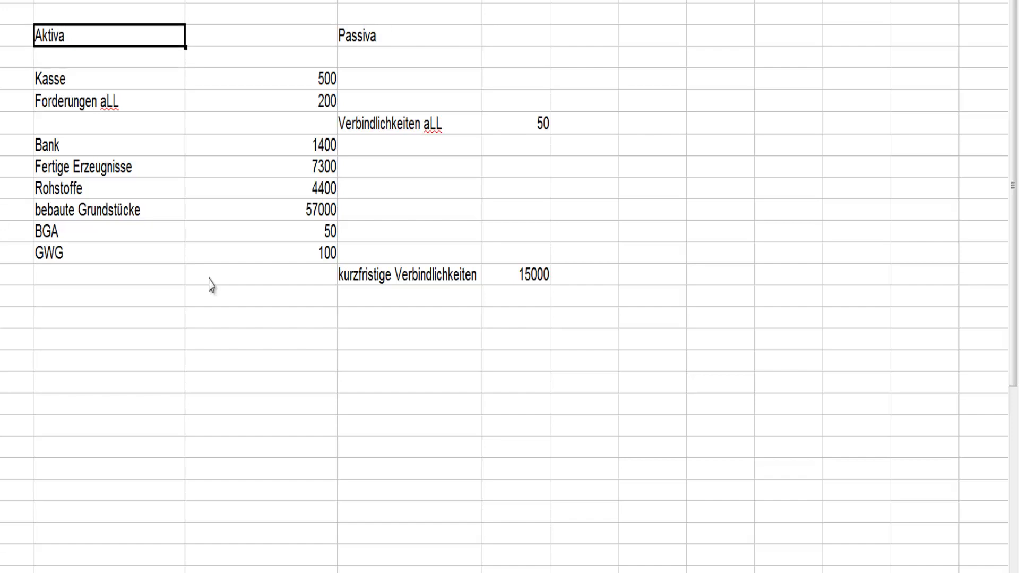
key("Down")
key("Down")
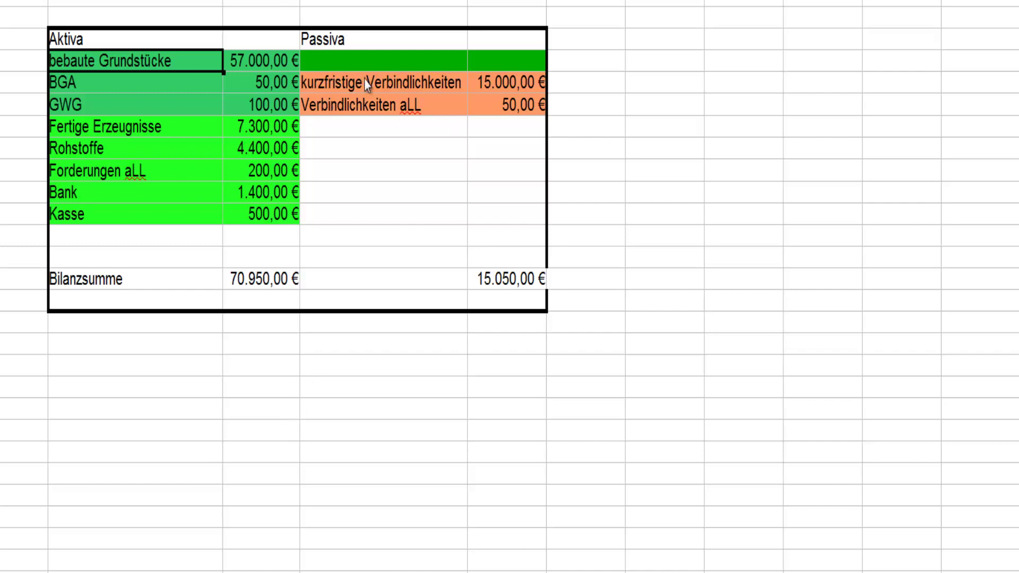
Review the fixed asset entries bebaute Grundstücke, BGA and GWG on the Aktiva side of the balance sheet
key("Down")
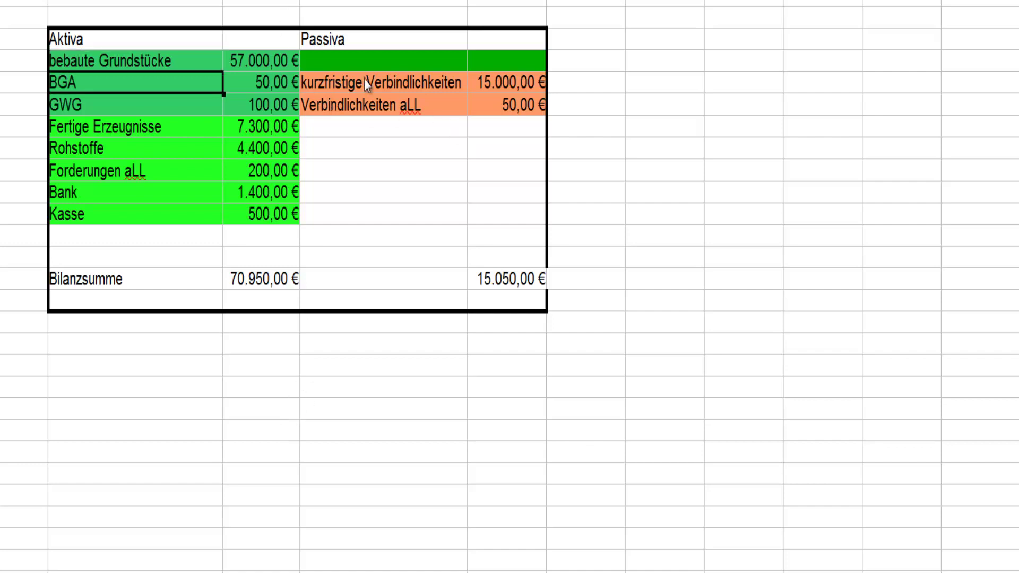
key("Down")
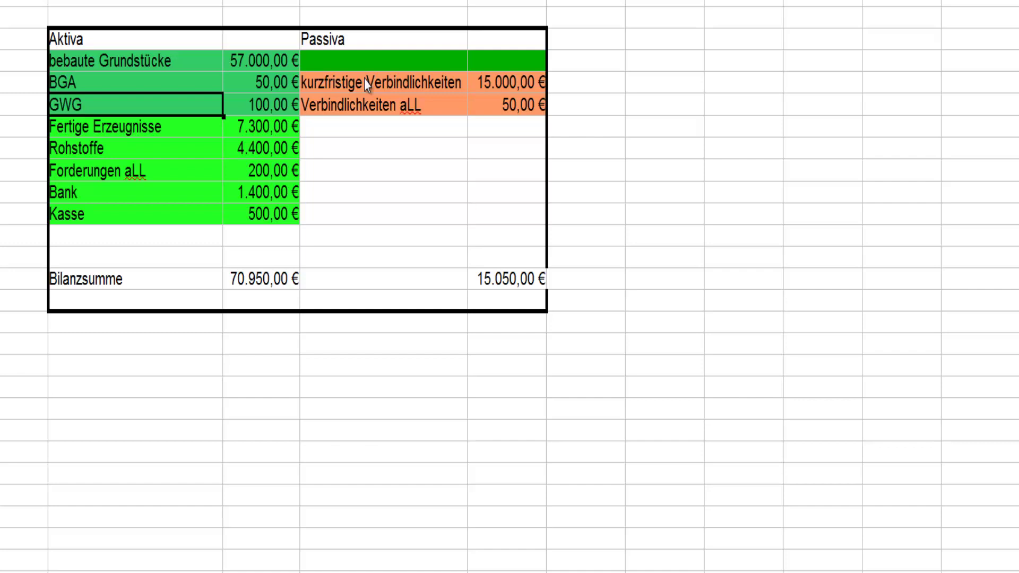
key("Up")
key("Up")
key("Down")
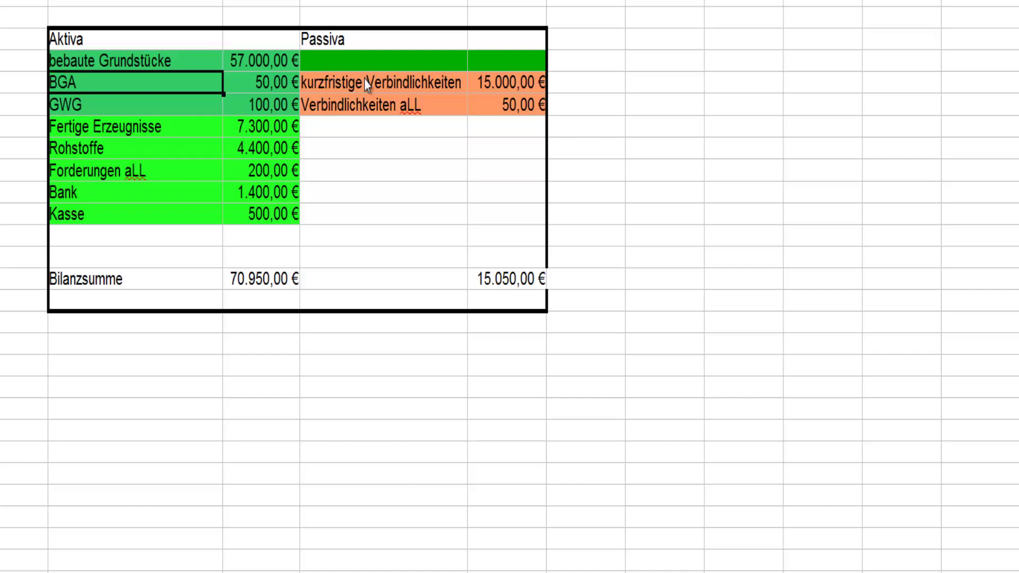
key("Down")
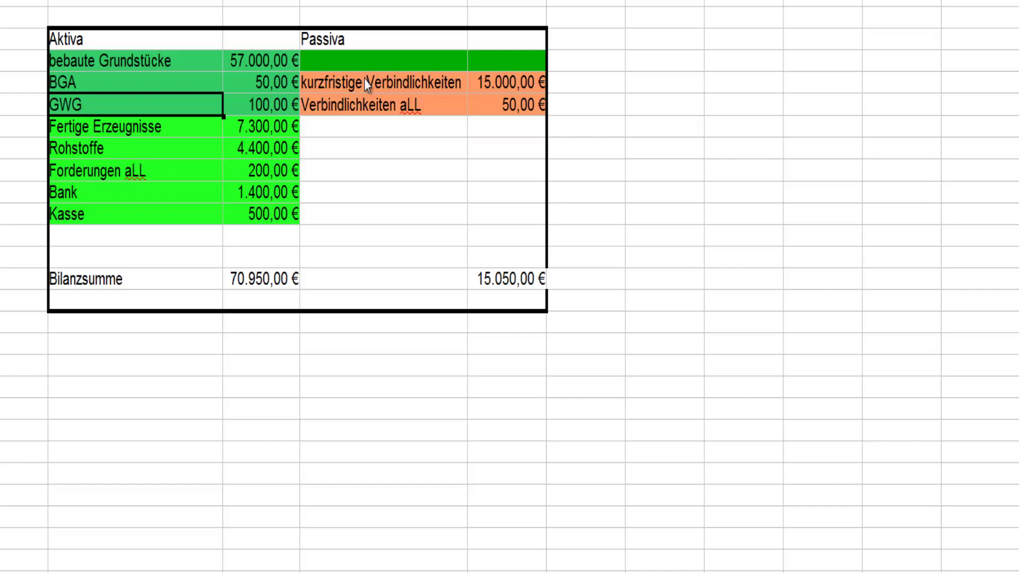
key("Up")
key("Up")
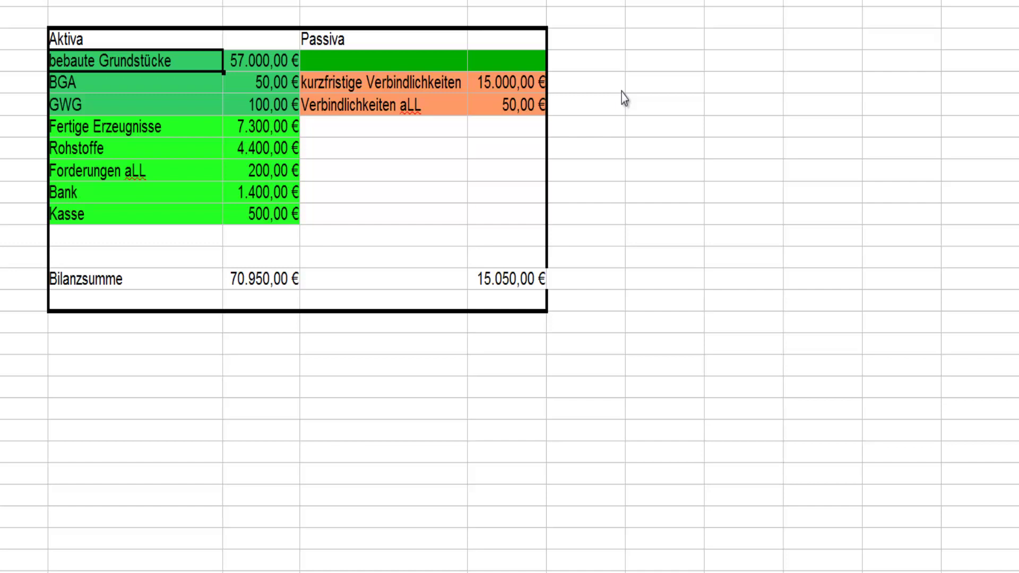
key("Down")
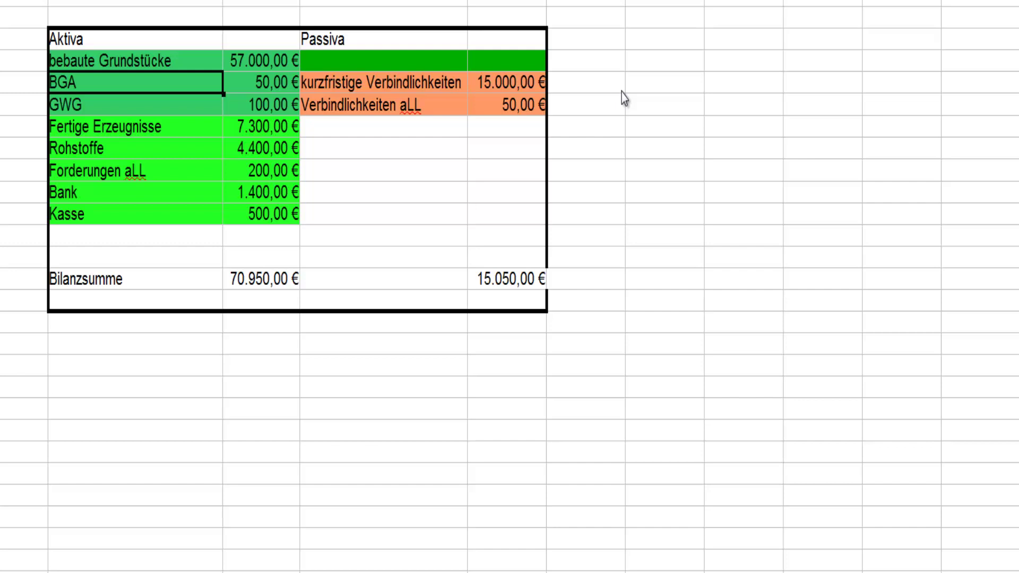
key("Down")
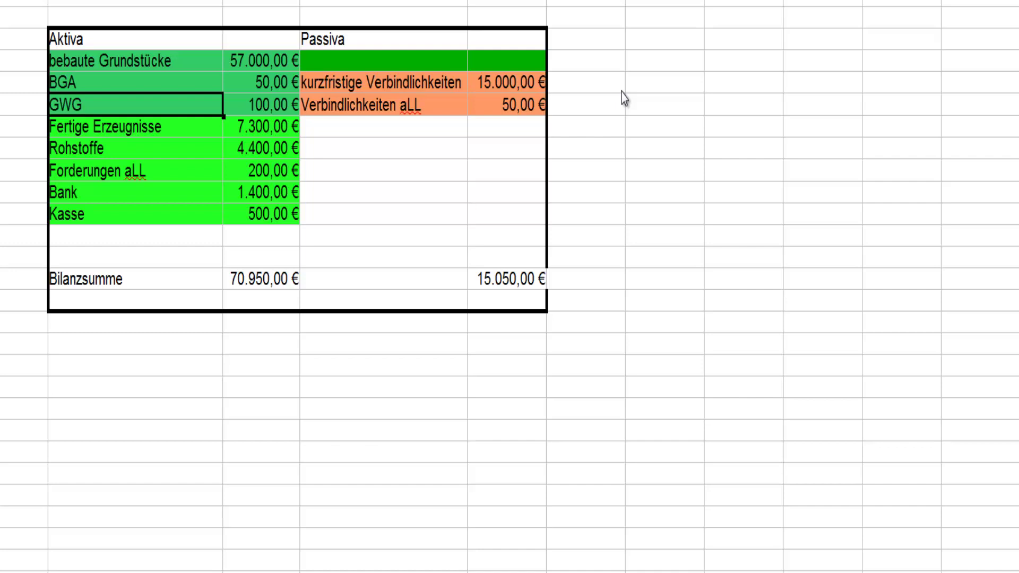
Review the current asset entries on the Aktiva side, from Fertige Erzeugnisse down to Kasse
key("Down")
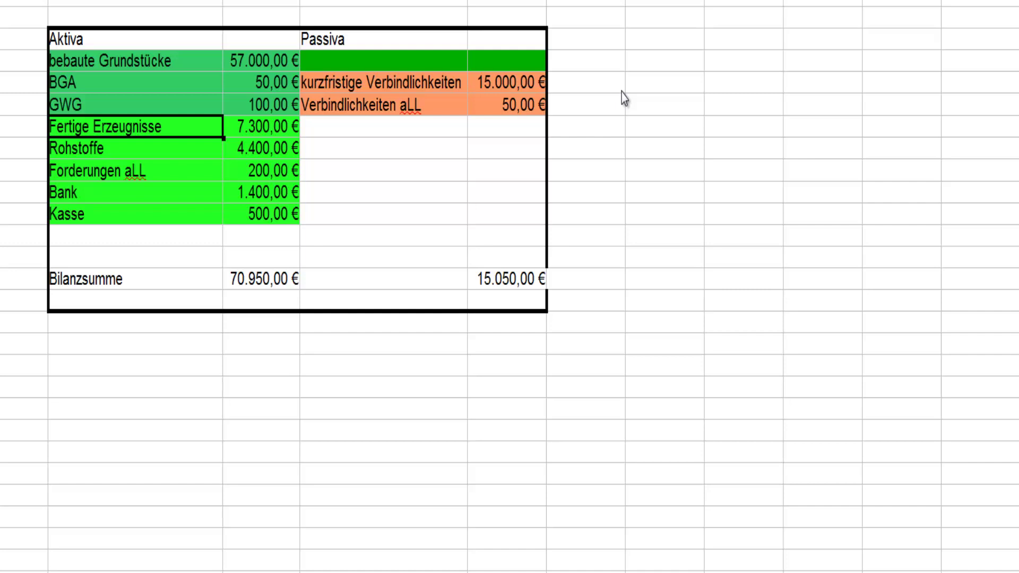
key("Down")
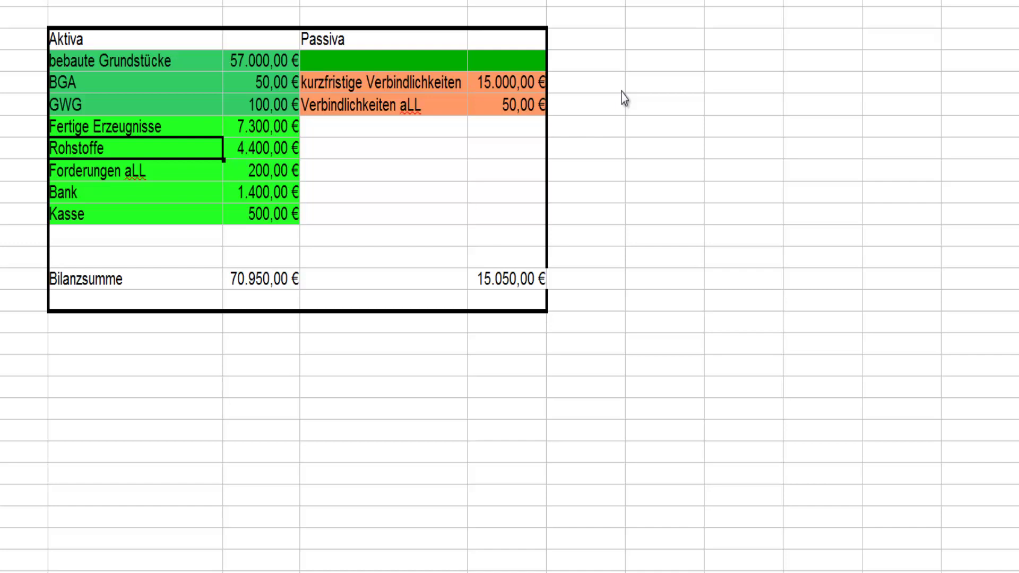
key("Down")
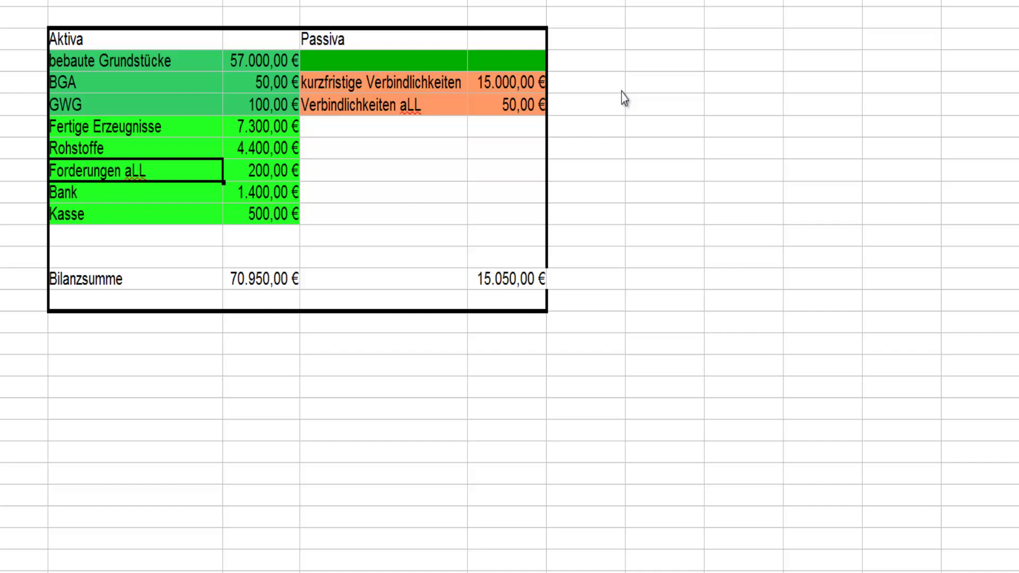
key("Up")
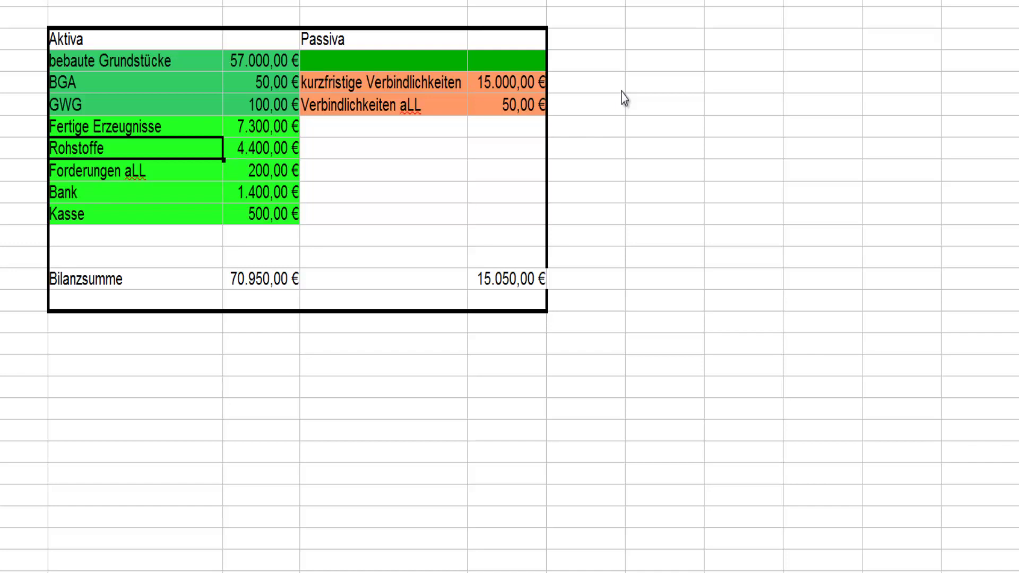
key("Up")
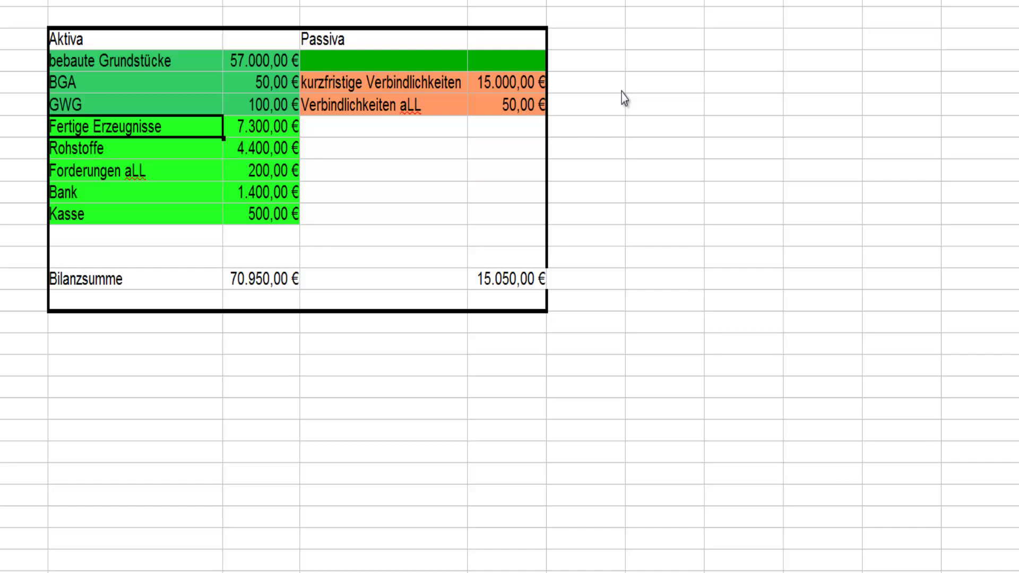
key("Down")
key("Down")
key("Down")
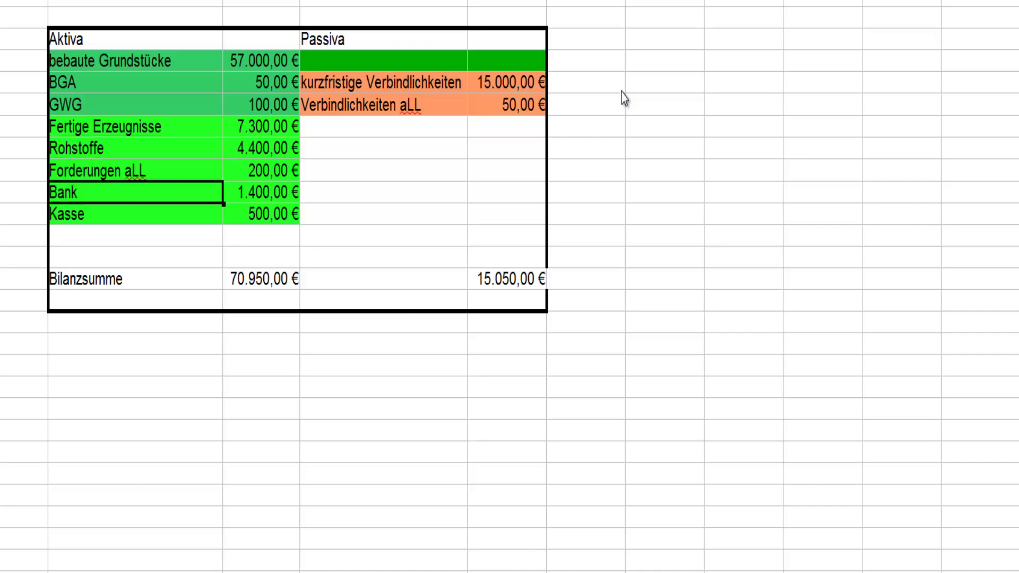
key("Down")
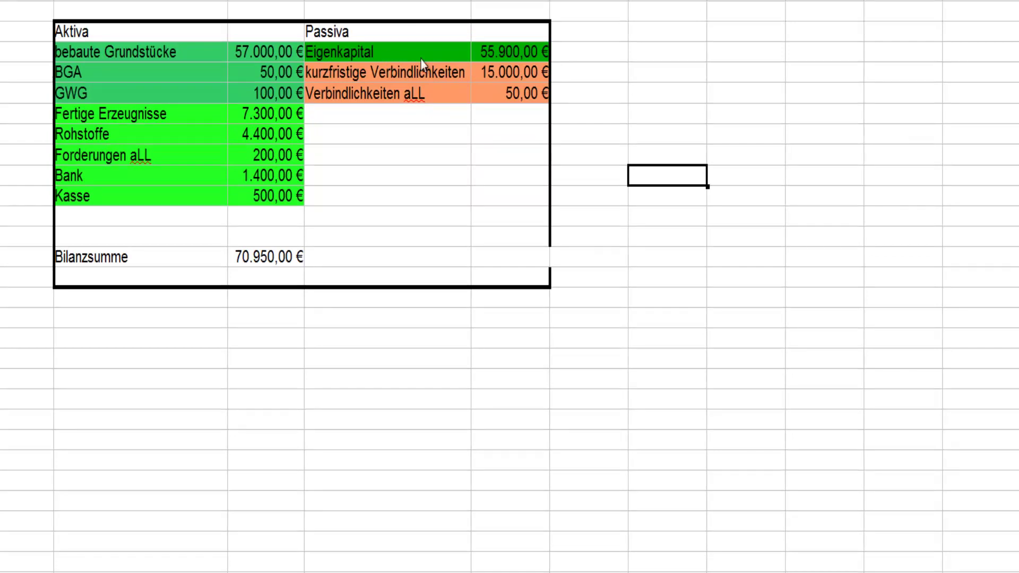
Review the Passiva entries Eigenkapital, kurzfristige Verbindlichkeiten and Verbindlichkeiten aLL
left_click(531, 56)
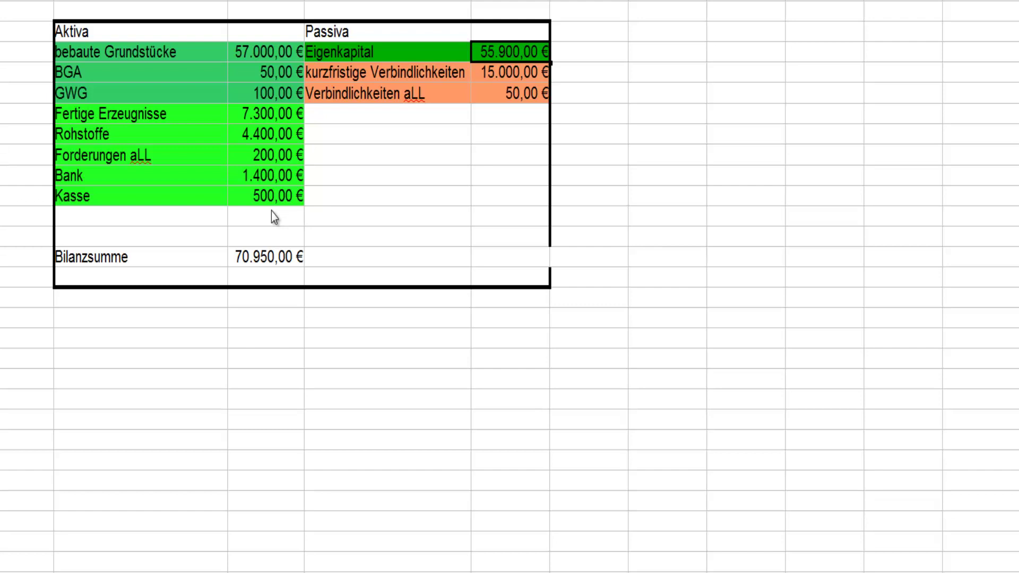
left_click(388, 75)
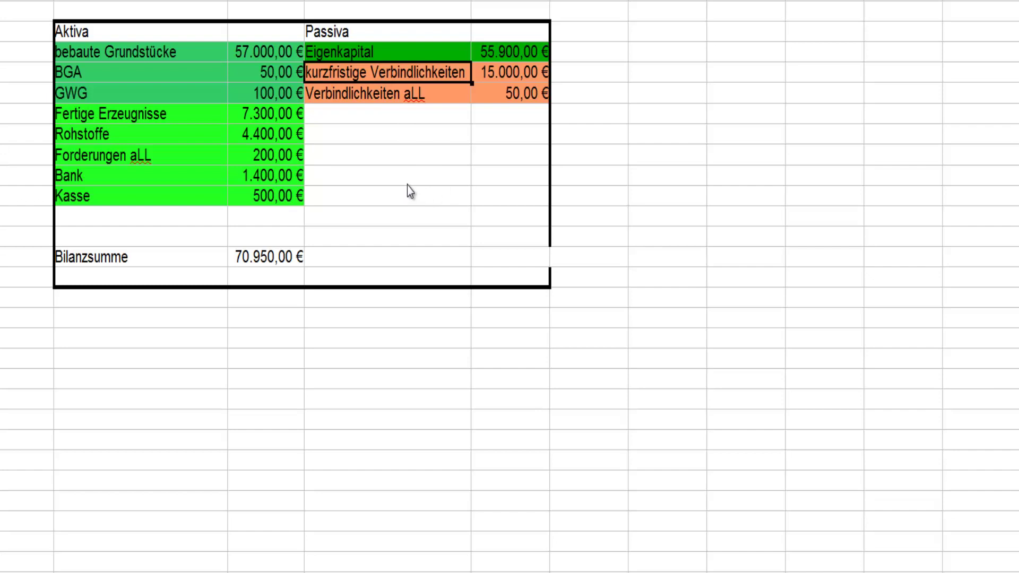
left_click(446, 101)
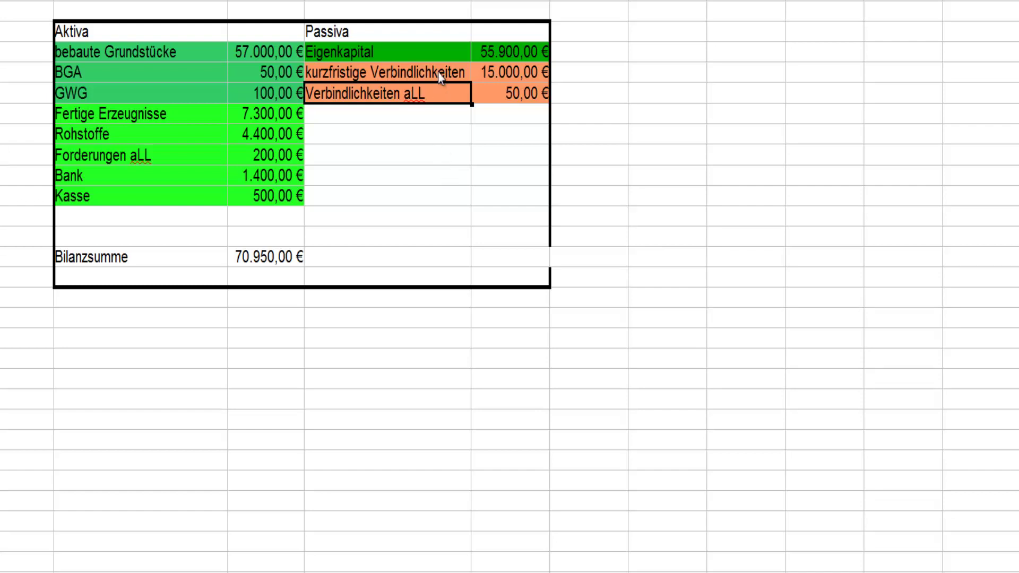
left_click(445, 54)
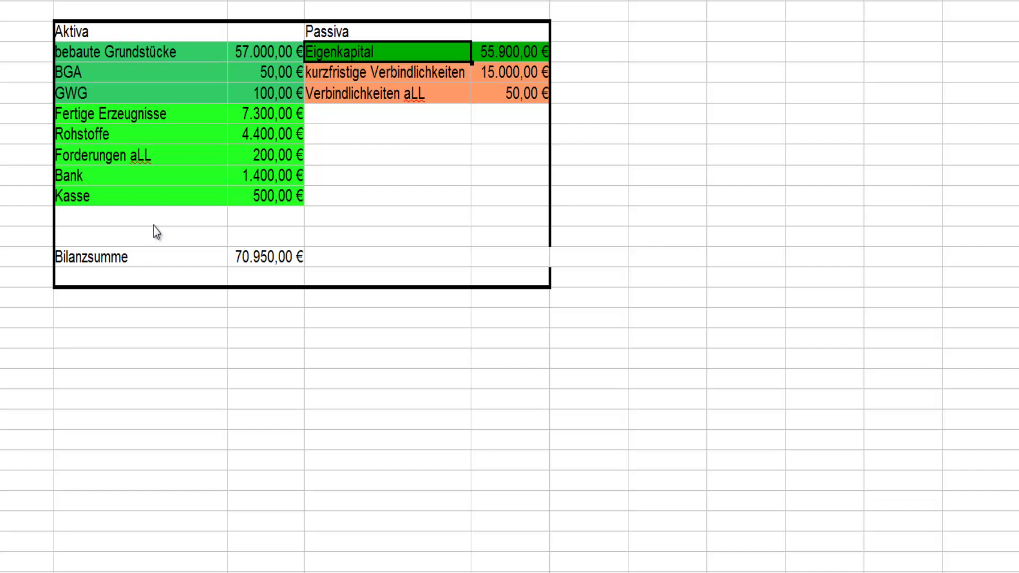
left_click(440, 72)
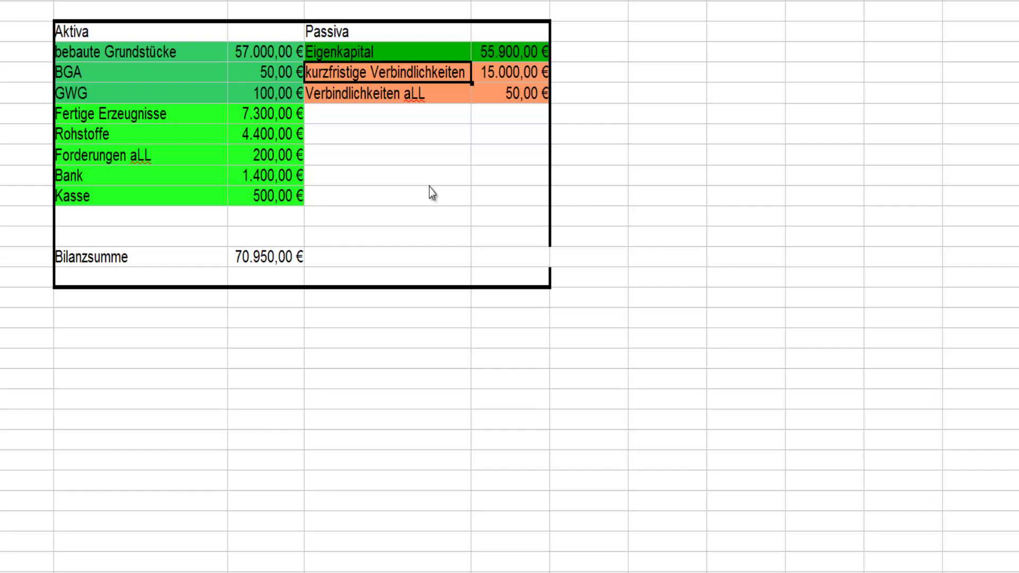
left_click(451, 94)
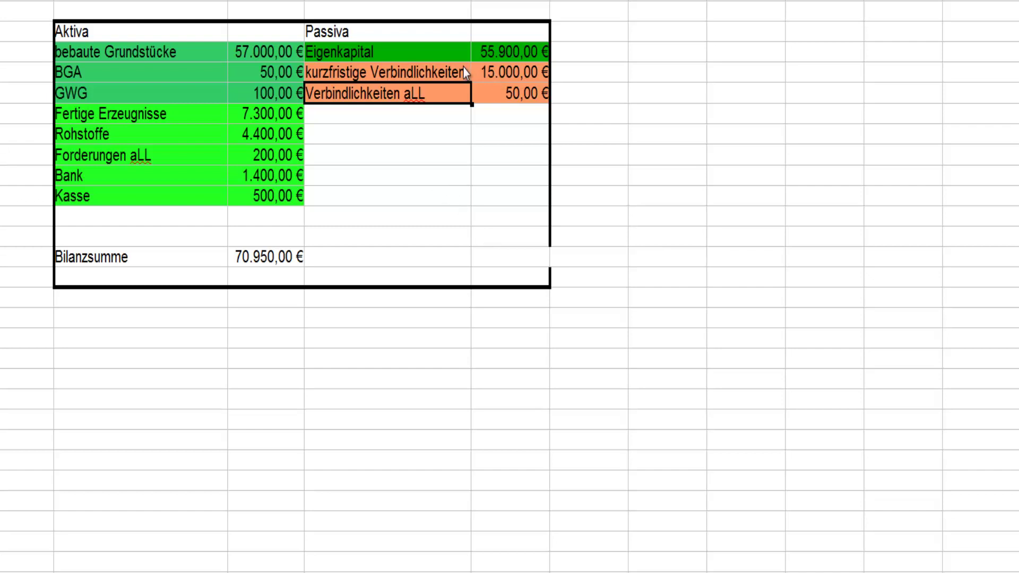
left_click(512, 52)
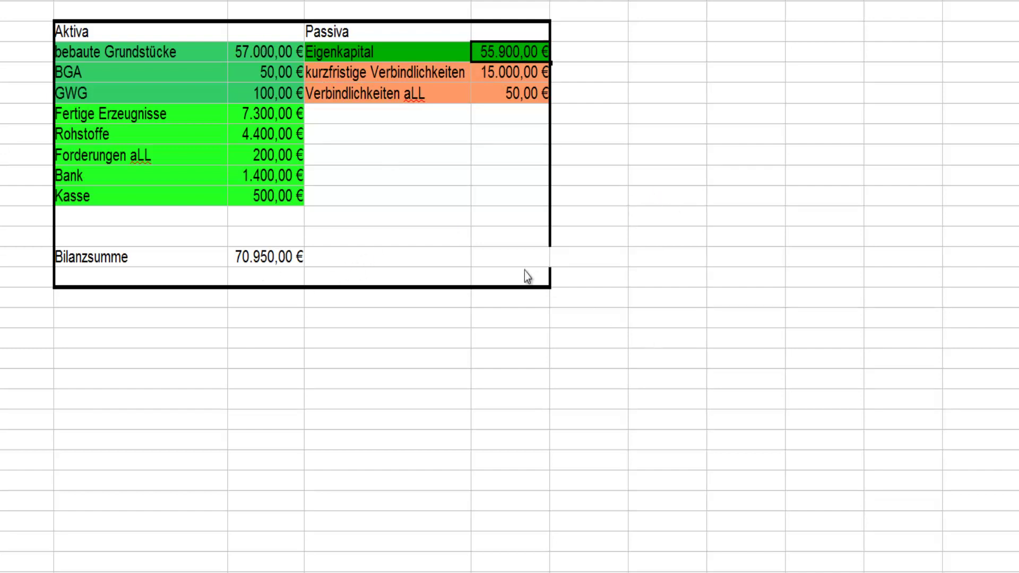
Enter a Passiva total formula in the Bilanzsumme row, adding the amounts of Verbindlichkeiten aLL, kurzfristige Verbindlichkeiten and Eigenkapital
left_click(506, 257)
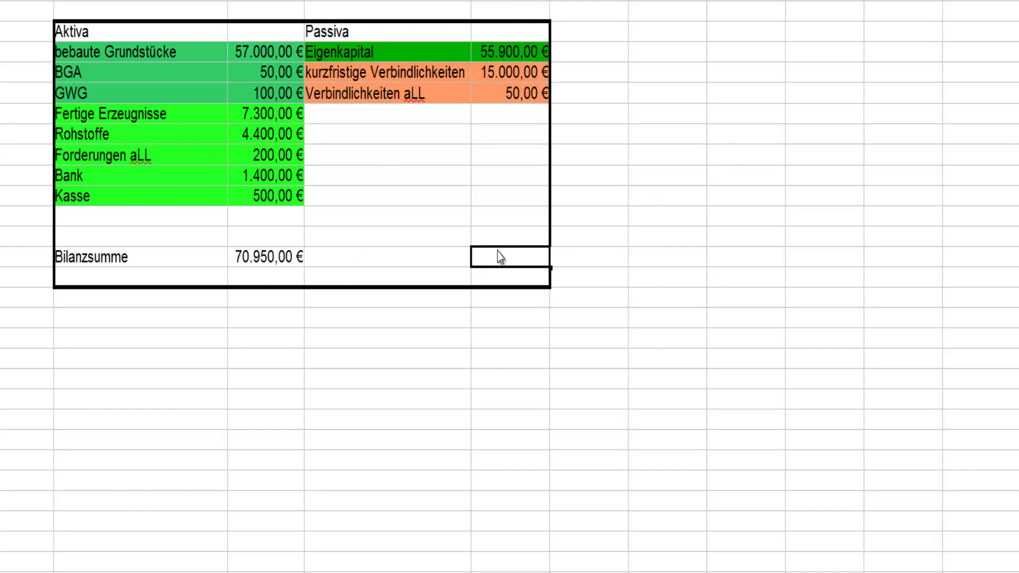
type("^=")
key("BackSpace")
key("BackSpace")
type("=")
key("Up")
key("Up")
key("Up")
key("Up")
key("Up")
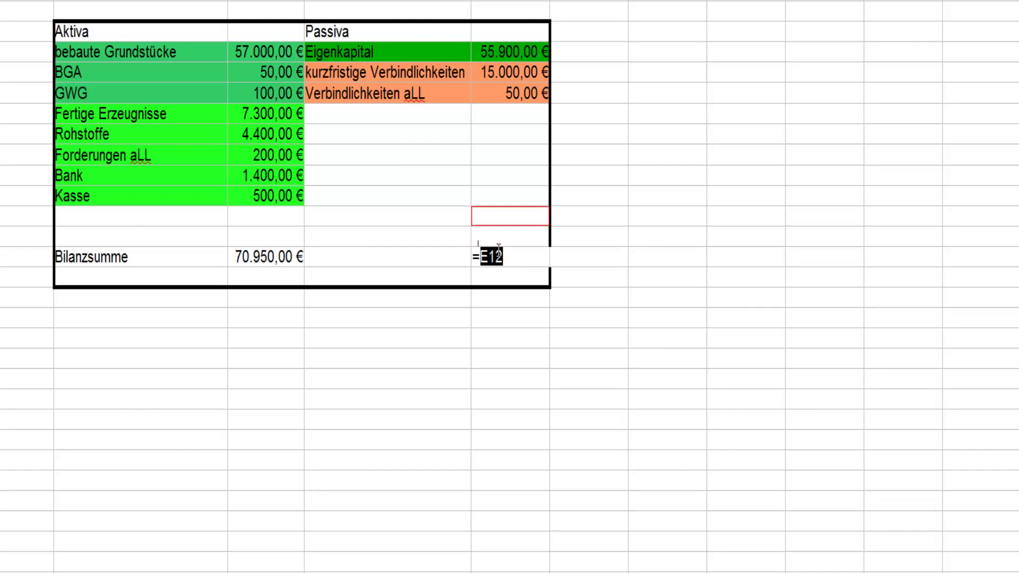
key("Up")
key("Up")
key("Up")
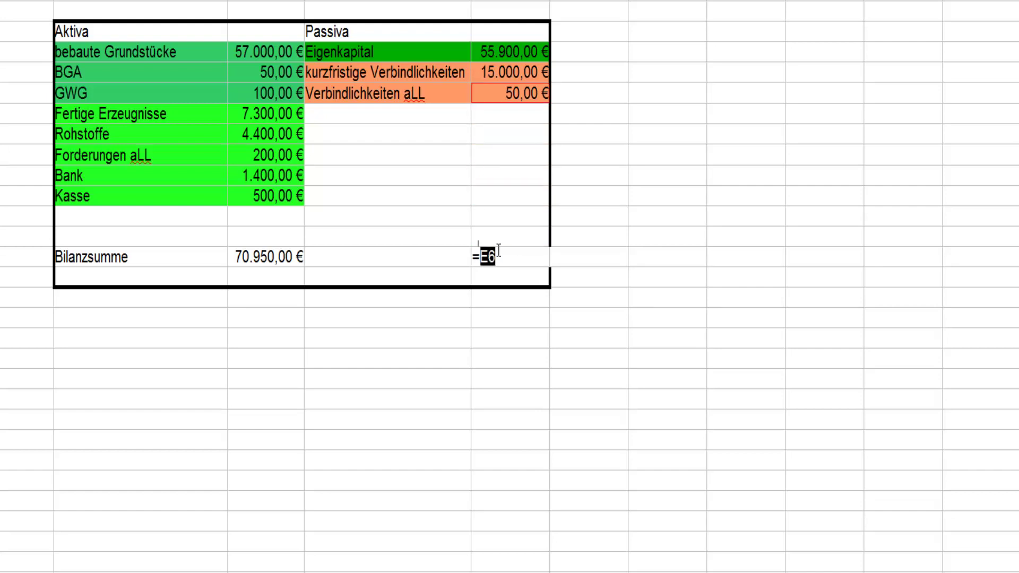
type("+")
key("Up")
key("Up")
key("Up")
key("Up")
key("Up")
key("Up")
key("Up")
key("Up")
key("Up")
type("+")
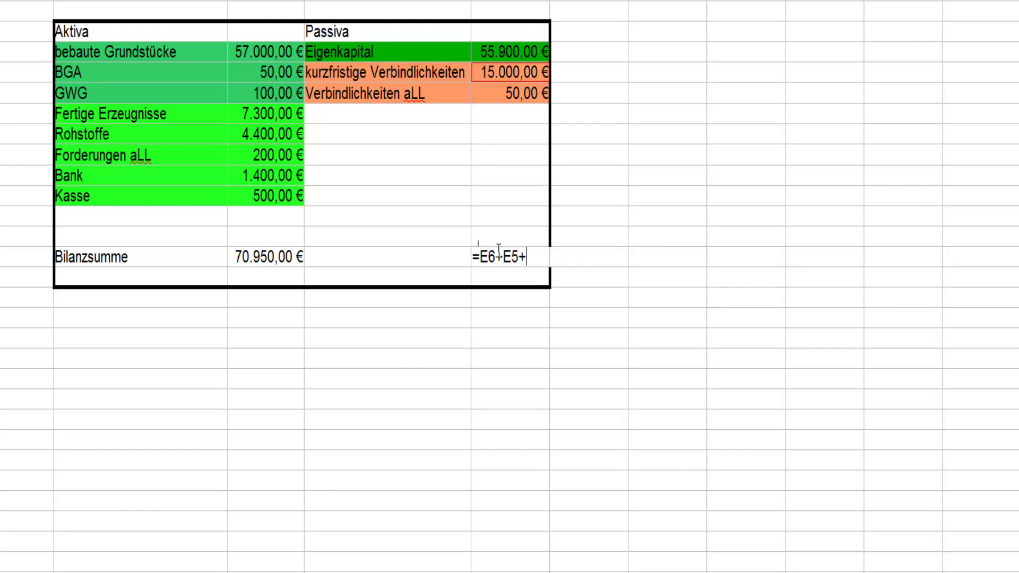
key("Up")
key("Up")
key("Up")
key("Up")
key("Up")
key("Up")
key("Up")
key("Up")
key("Up")
key("Up")
key("Return")
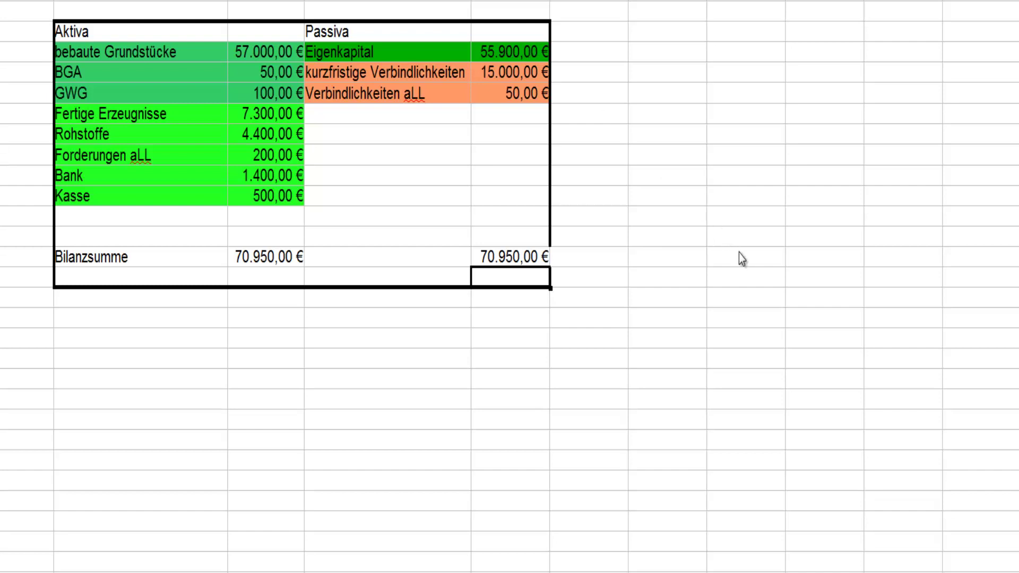
left_click(132, 341)
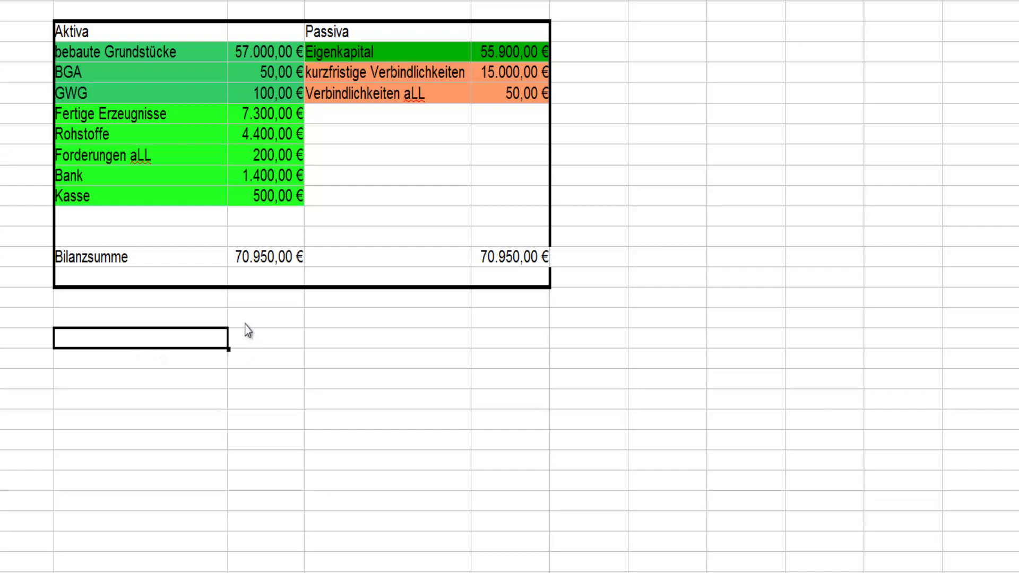